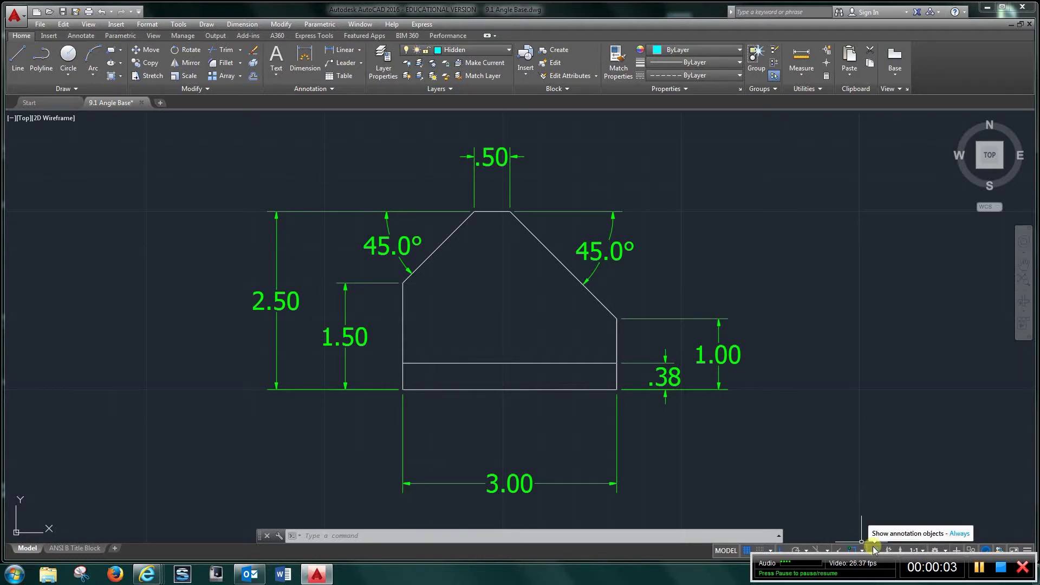
Step: Zoom and pan across the drawing overview, settling on the angle base front view
{"action": "scroll", "coordinate": [648, 391], "scroll_direction": "down", "scroll_amount": 4}
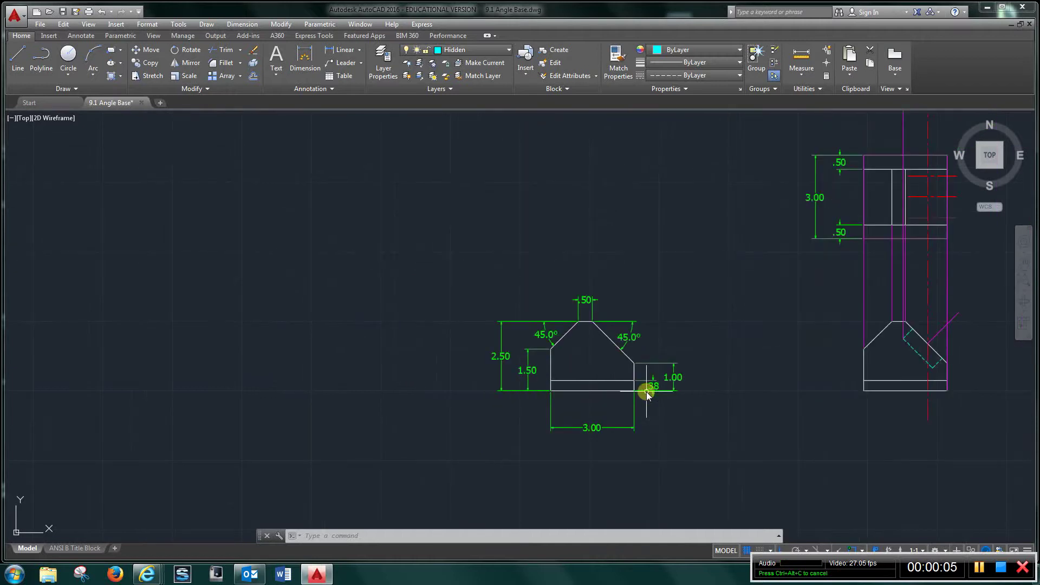
{"action": "scroll", "coordinate": [554, 390], "scroll_direction": "up", "scroll_amount": 4}
{"action": "mouse_move", "coordinate": [599, 377]}
{"action": "middle_mouse_down"}
{"action": "mouse_move", "coordinate": [585, 359]}
{"action": "mouse_move", "coordinate": [492, 343]}
{"action": "mouse_move", "coordinate": [3, 301]}
{"action": "middle_mouse_up"}
{"action": "scroll", "coordinate": [585, 359], "scroll_direction": "down", "scroll_amount": 5}
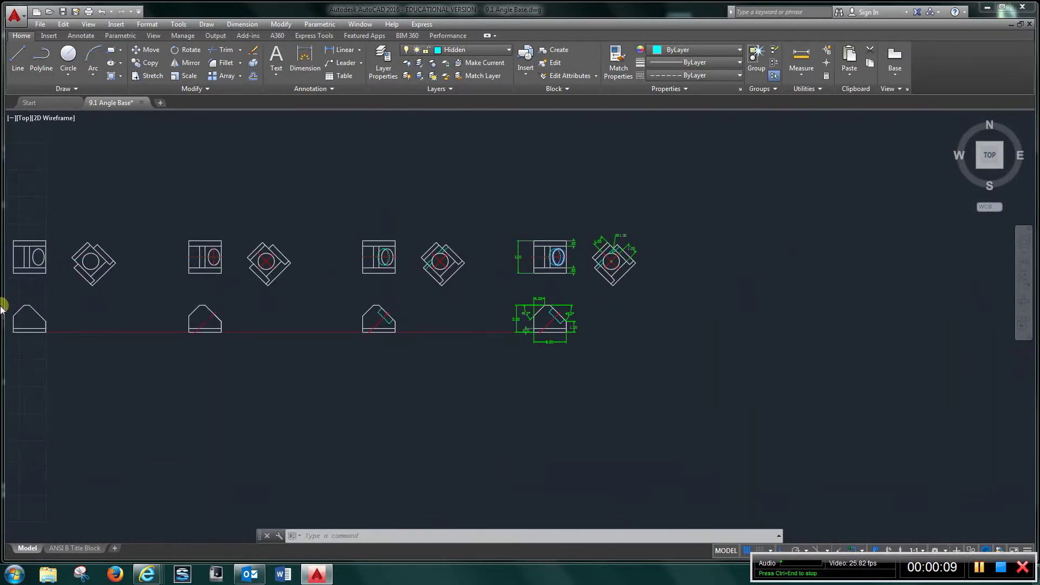
{"action": "scroll", "coordinate": [548, 260], "scroll_direction": "up", "scroll_amount": 5}
{"action": "scroll", "coordinate": [552, 267], "scroll_direction": "down", "scroll_amount": 2}
{"action": "middle_click_drag", "start_coordinate": [552, 267], "coordinate": [318, 203]}
{"action": "scroll", "coordinate": [323, 205], "scroll_direction": "down", "scroll_amount": 1}
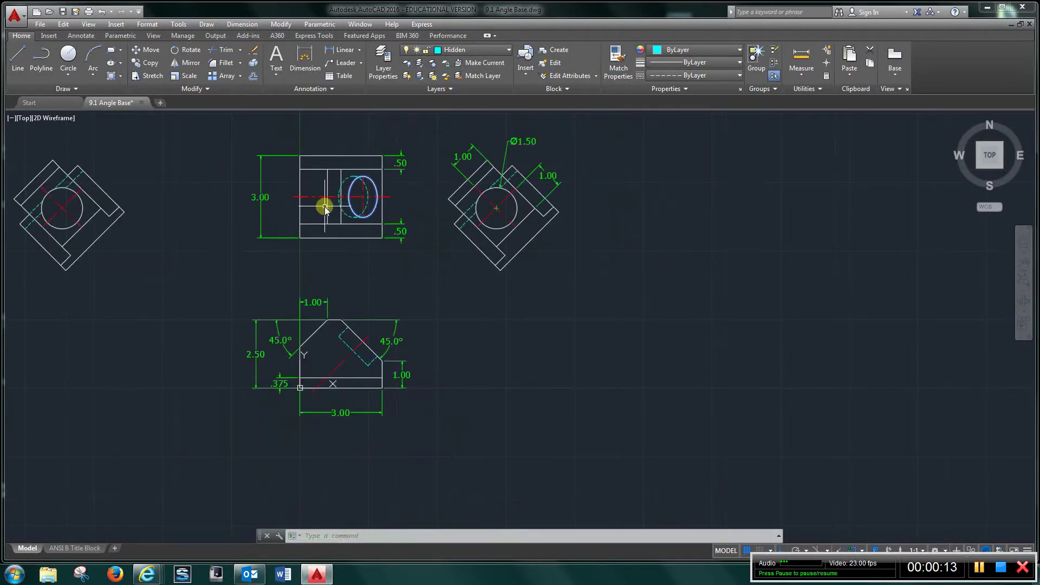
{"action": "scroll", "coordinate": [323, 209], "scroll_direction": "up", "scroll_amount": 1}
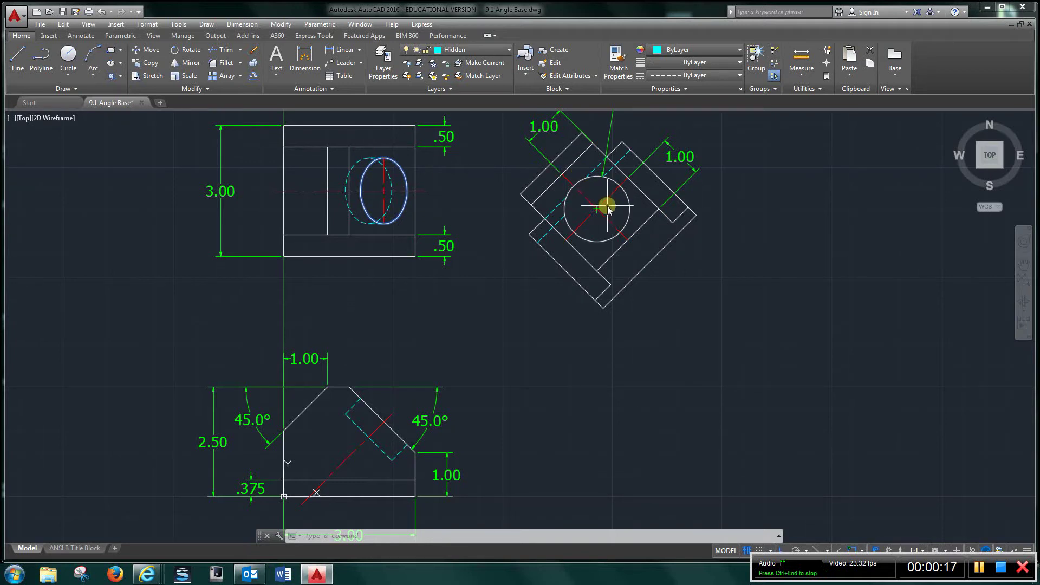
{"action": "scroll", "coordinate": [626, 222], "scroll_direction": "down", "scroll_amount": 7}
{"action": "scroll", "coordinate": [171, 283], "scroll_direction": "down", "scroll_amount": 2}
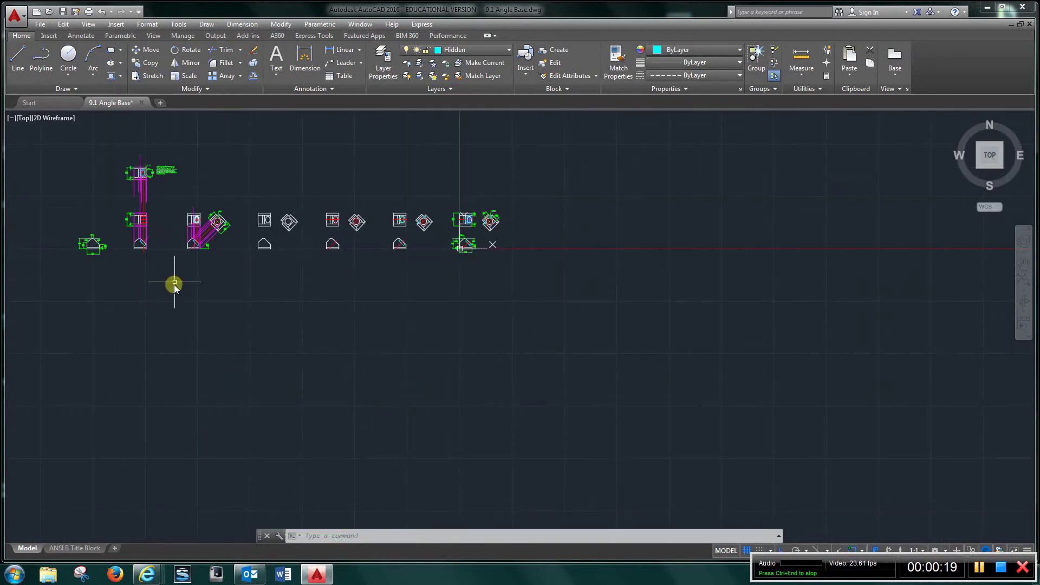
{"action": "mouse_move", "coordinate": [172, 283]}
{"action": "middle_mouse_down"}
{"action": "mouse_move", "coordinate": [859, 336]}
{"action": "mouse_move", "coordinate": [656, 325]}
{"action": "mouse_move", "coordinate": [576, 295]}
{"action": "middle_mouse_up"}
{"action": "scroll", "coordinate": [531, 295], "scroll_direction": "up", "scroll_amount": 8}
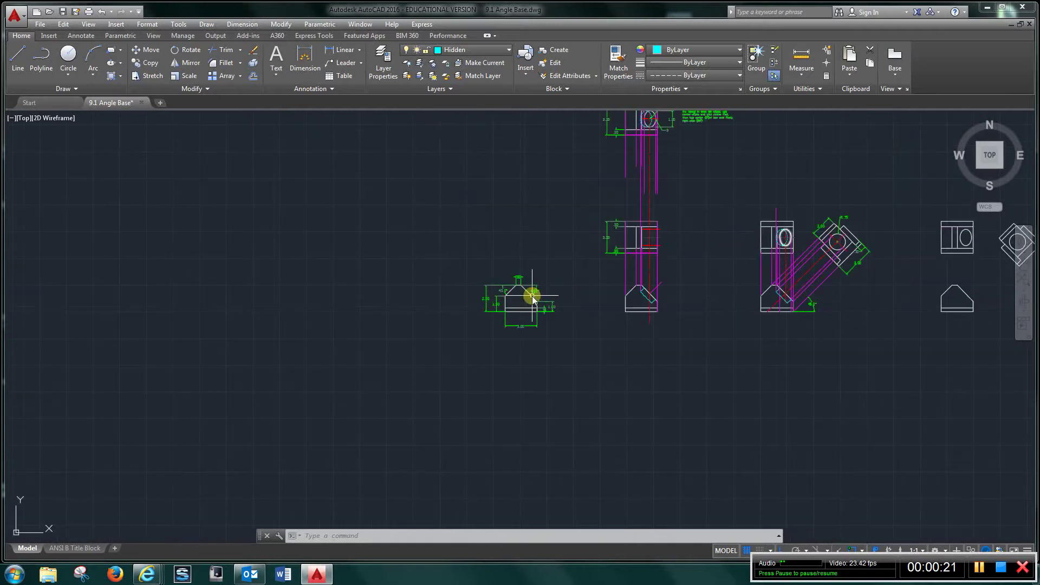
{"action": "scroll", "coordinate": [527, 309], "scroll_direction": "up", "scroll_amount": 4}
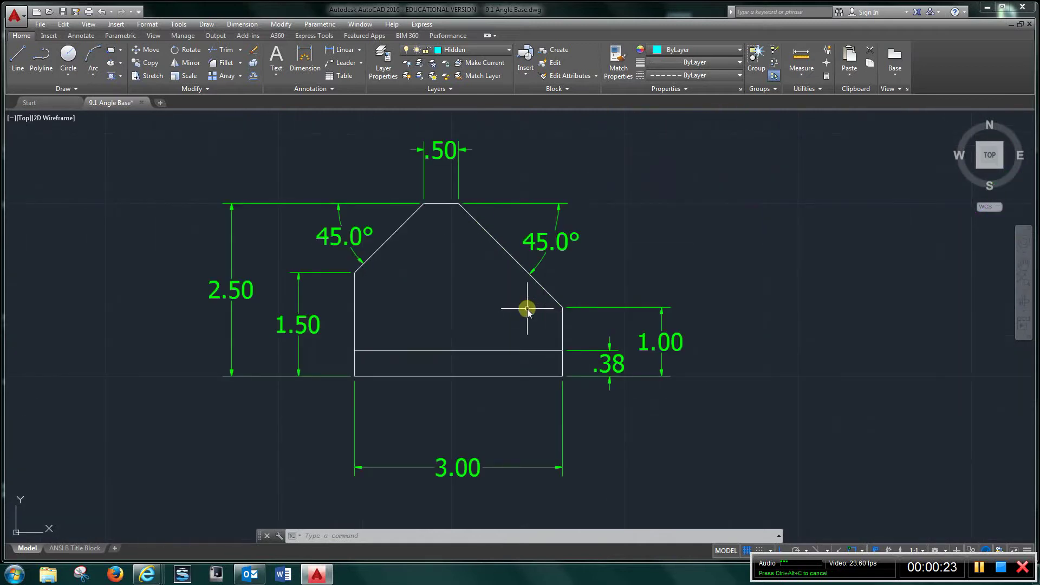
{"action": "middle_click_drag", "start_coordinate": [443, 265], "coordinate": [505, 268]}
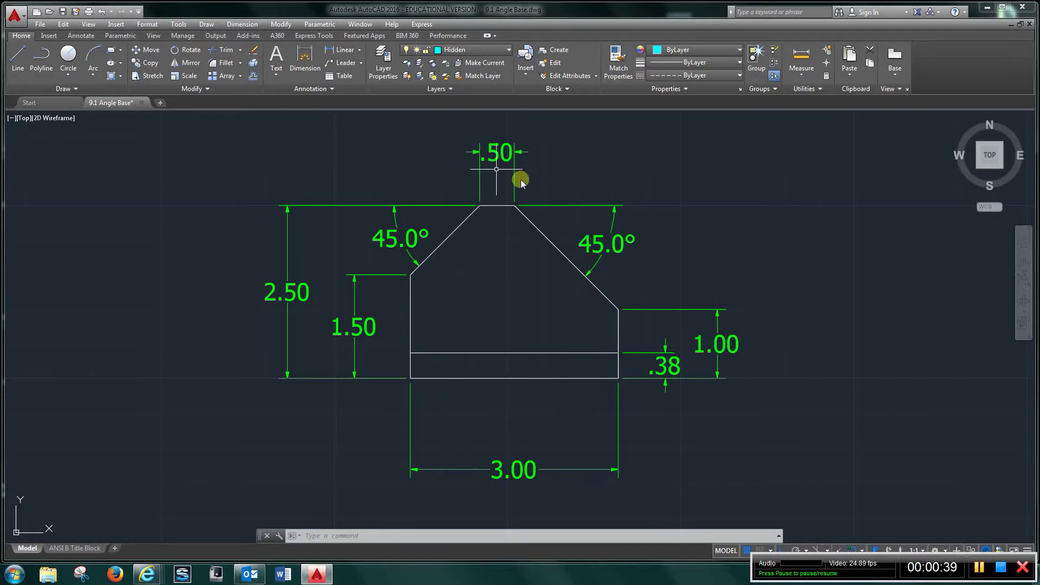
Step: Frame the side and rotated auxiliary views beside the front view, then show the layer list
{"action": "scroll", "coordinate": [642, 339], "scroll_direction": "down", "scroll_amount": 5}
{"action": "middle_click_drag", "start_coordinate": [643, 339], "coordinate": [445, 363]}
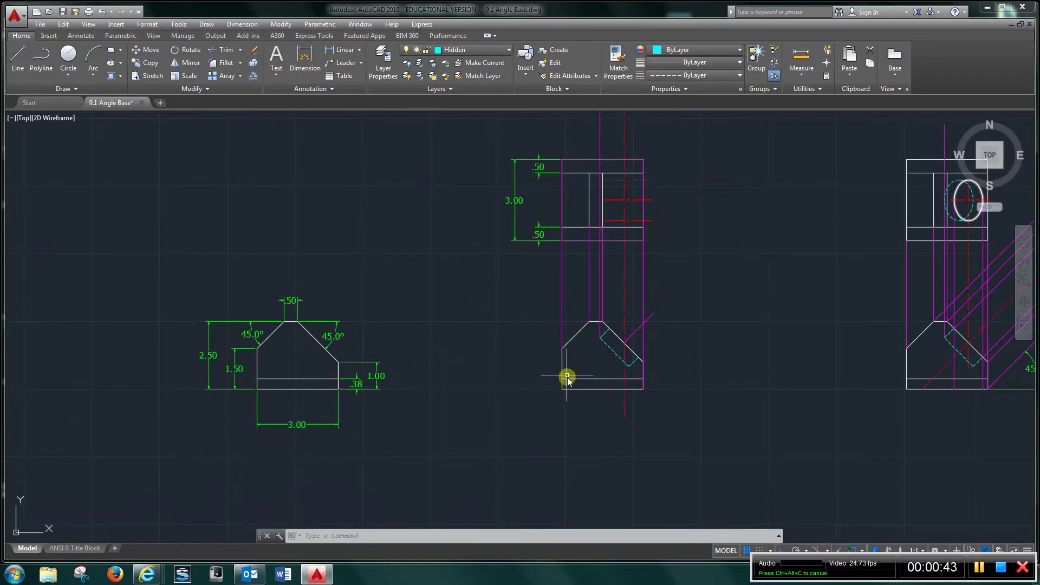
{"action": "middle_click_drag", "start_coordinate": [565, 371], "coordinate": [465, 386]}
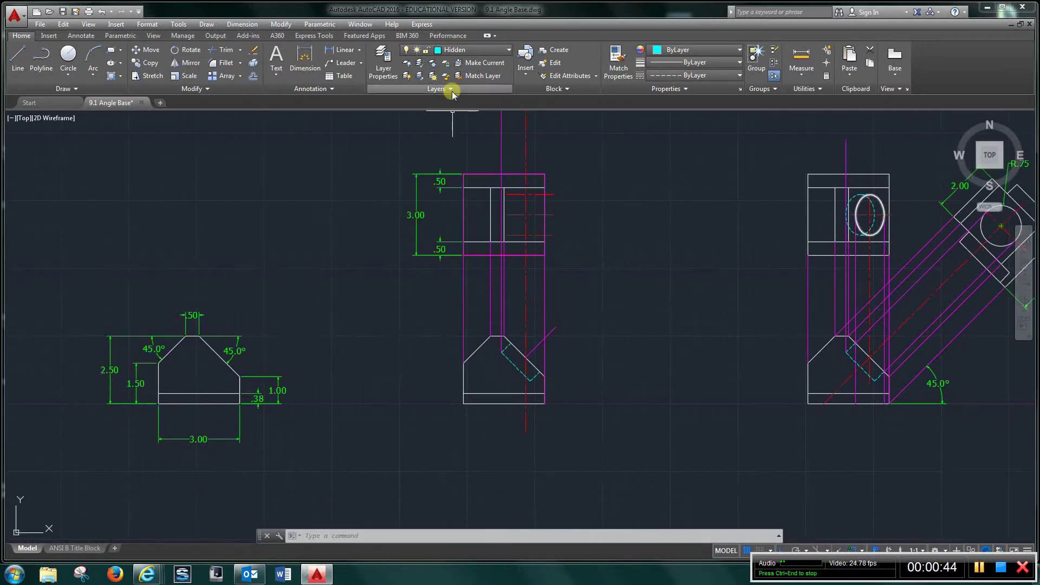
{"action": "left_click", "coordinate": [484, 50]}
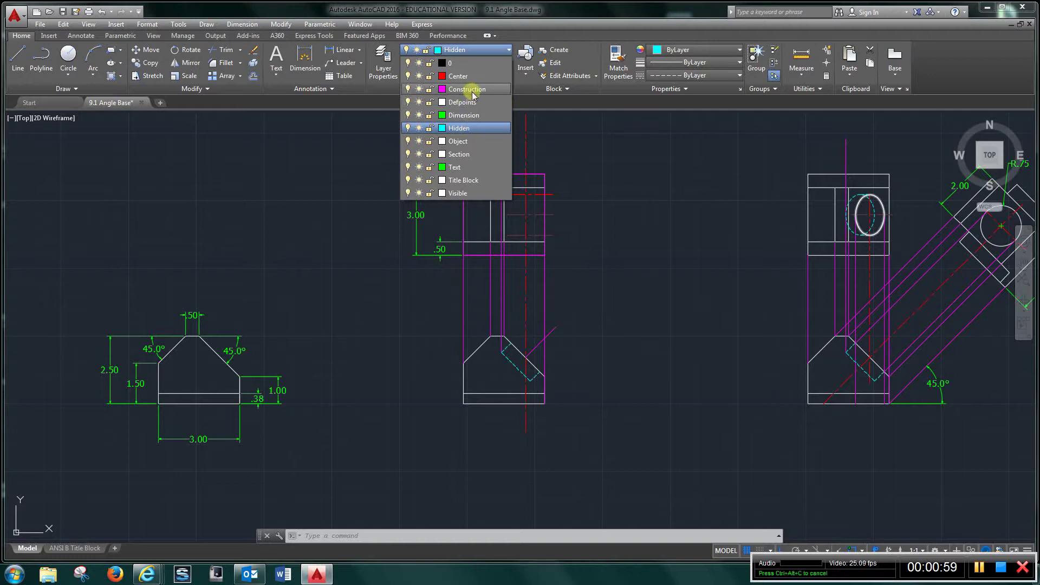
Step: Clear the accidental selection and make Construction the current layer
{"action": "left_click", "coordinate": [341, 173]}
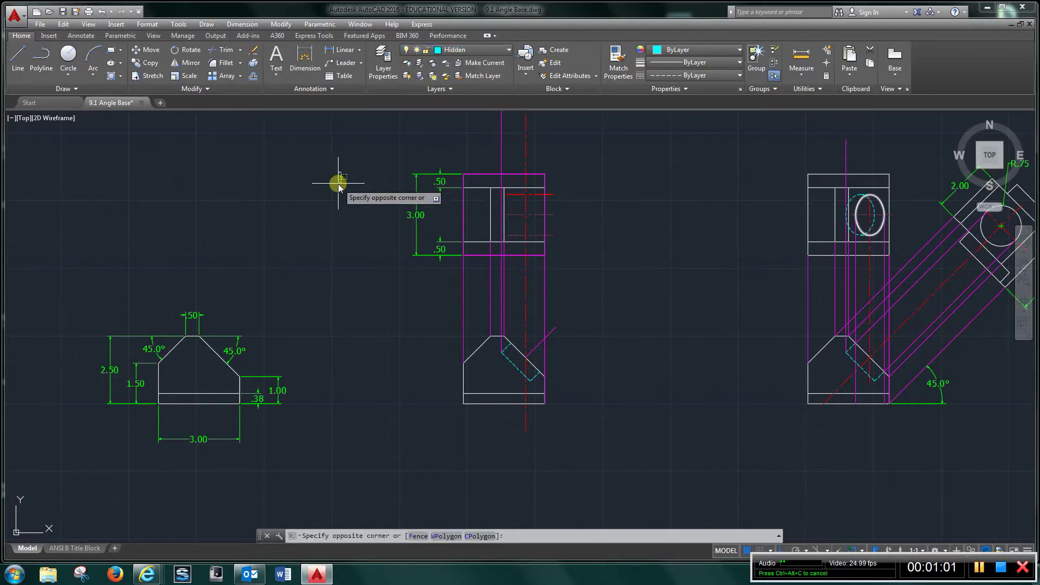
{"action": "left_click", "coordinate": [328, 190]}
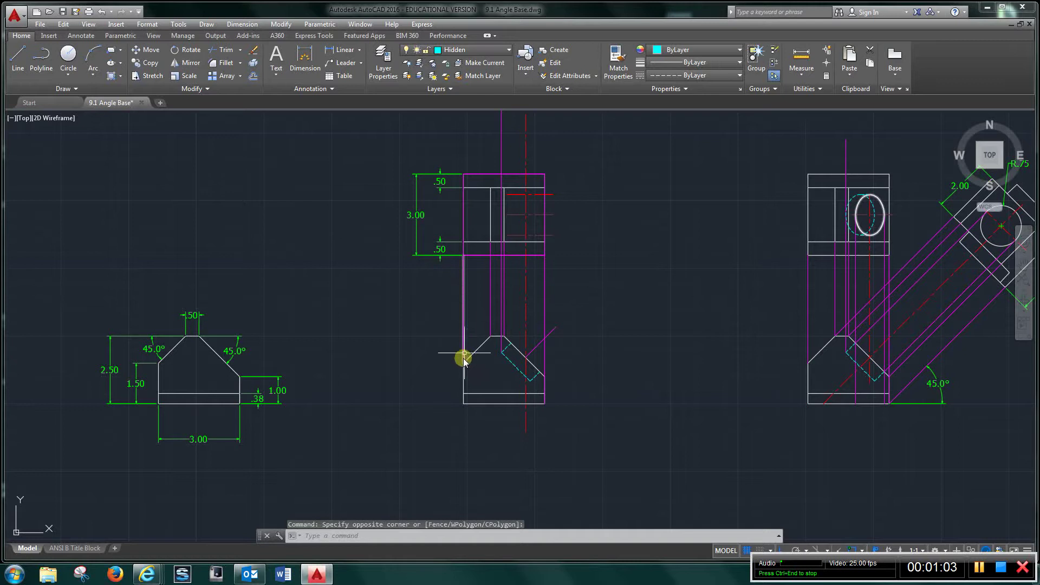
{"action": "left_click", "coordinate": [539, 340]}
{"action": "scroll", "coordinate": [517, 328], "scroll_direction": "up", "scroll_amount": 2}
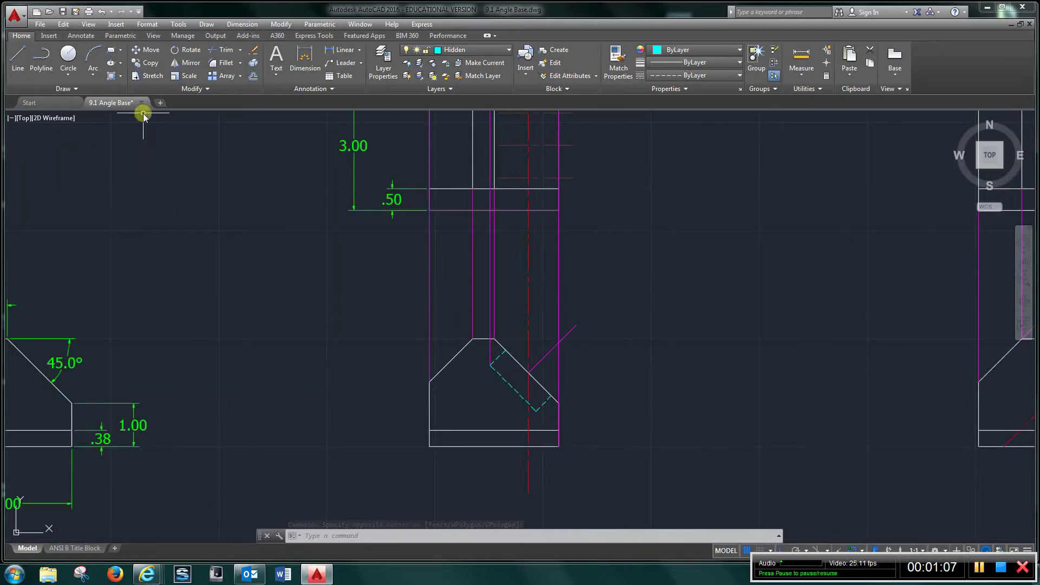
{"action": "left_click", "coordinate": [463, 50]}
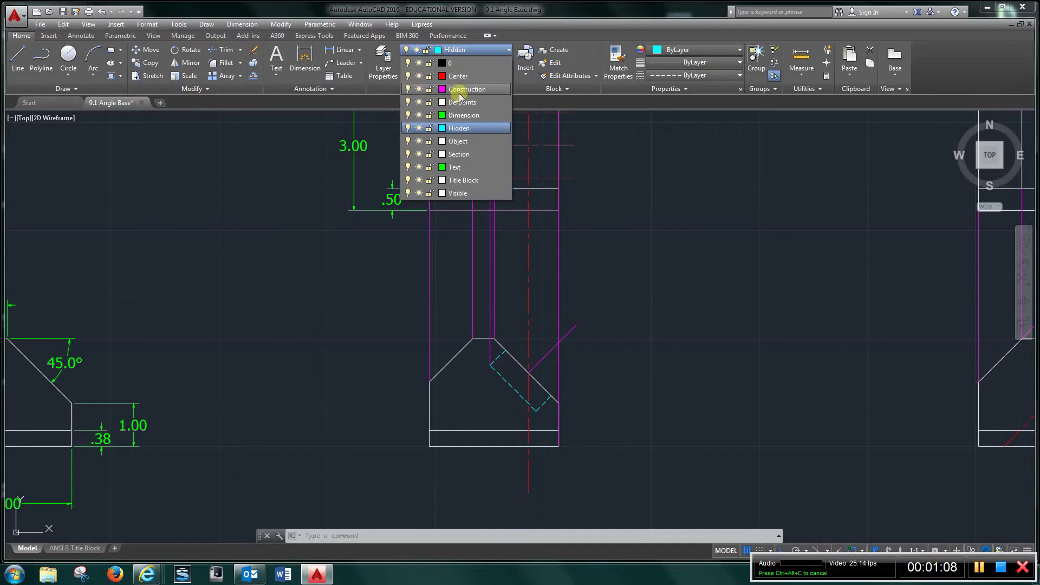
{"action": "left_click", "coordinate": [461, 89]}
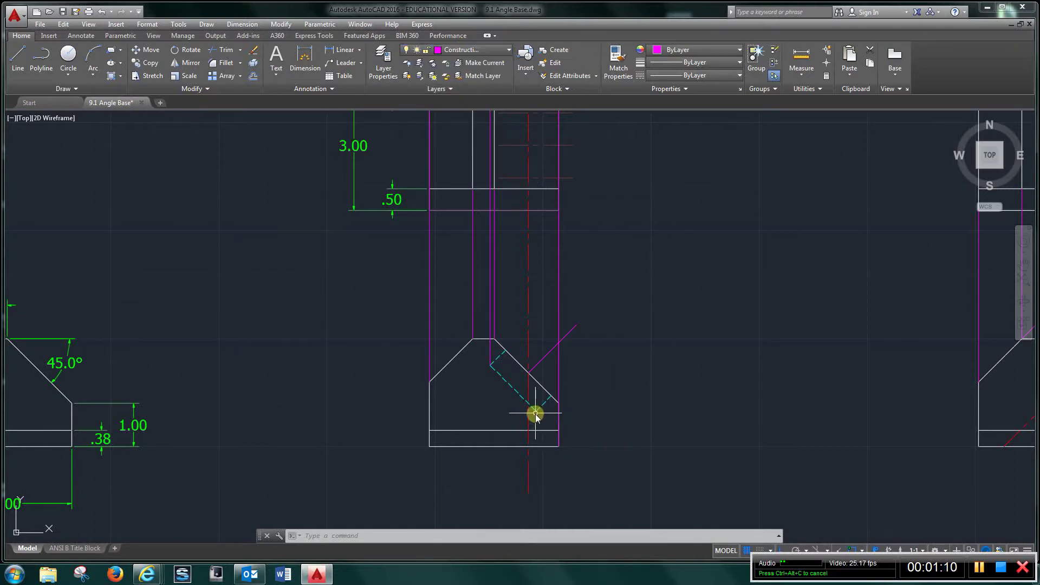
Step: Draw a vertical line from the front view's hidden line end up through the top view
{"action": "left_click", "coordinate": [18, 57]}
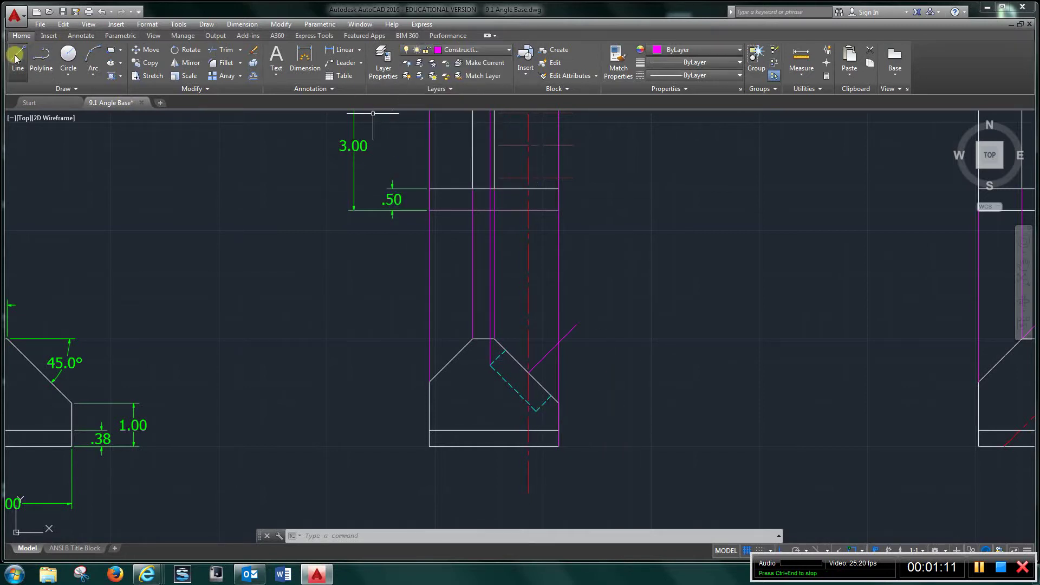
{"action": "left_click", "coordinate": [535, 413]}
{"action": "middle_click_drag", "start_coordinate": [548, 170], "coordinate": [542, 327]}
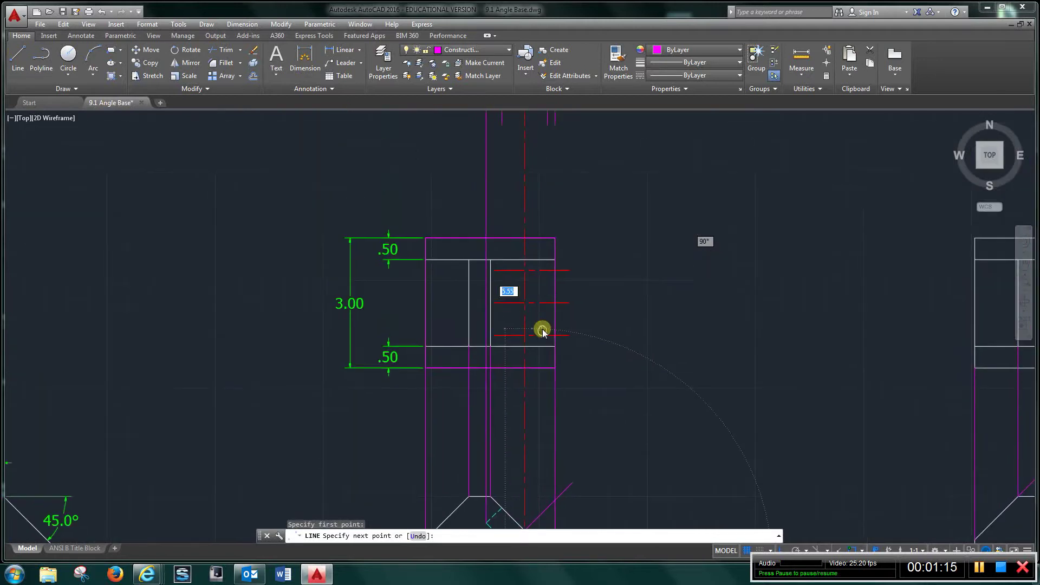
{"action": "left_click", "coordinate": [535, 182]}
{"action": "right_click", "coordinate": [536, 184]}
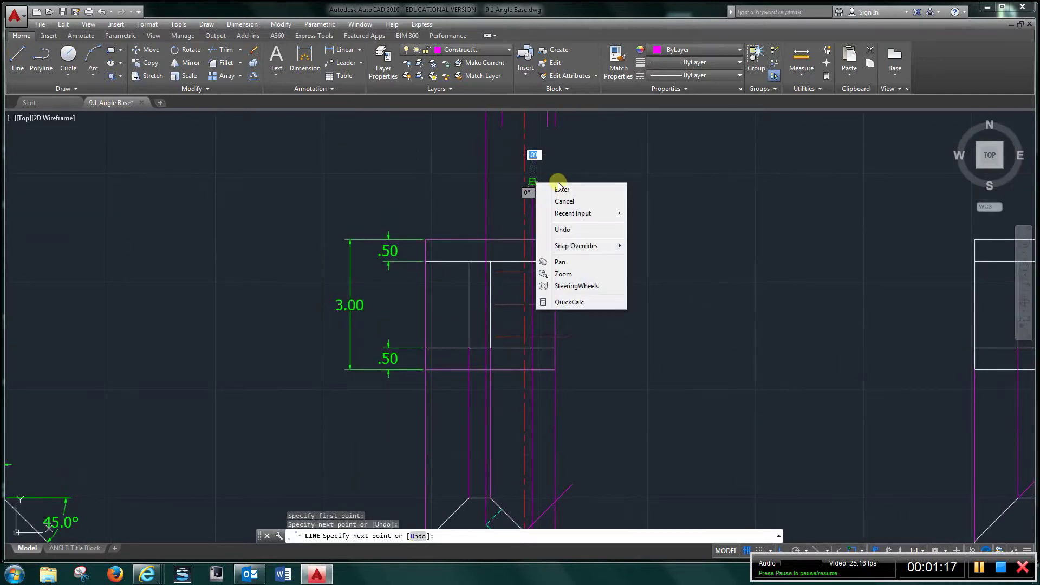
{"action": "left_click", "coordinate": [556, 186]}
{"action": "mouse_move", "coordinate": [560, 388]}
{"action": "middle_mouse_down"}
{"action": "mouse_move", "coordinate": [571, 258]}
{"action": "mouse_move", "coordinate": [587, 287]}
{"action": "middle_mouse_up"}
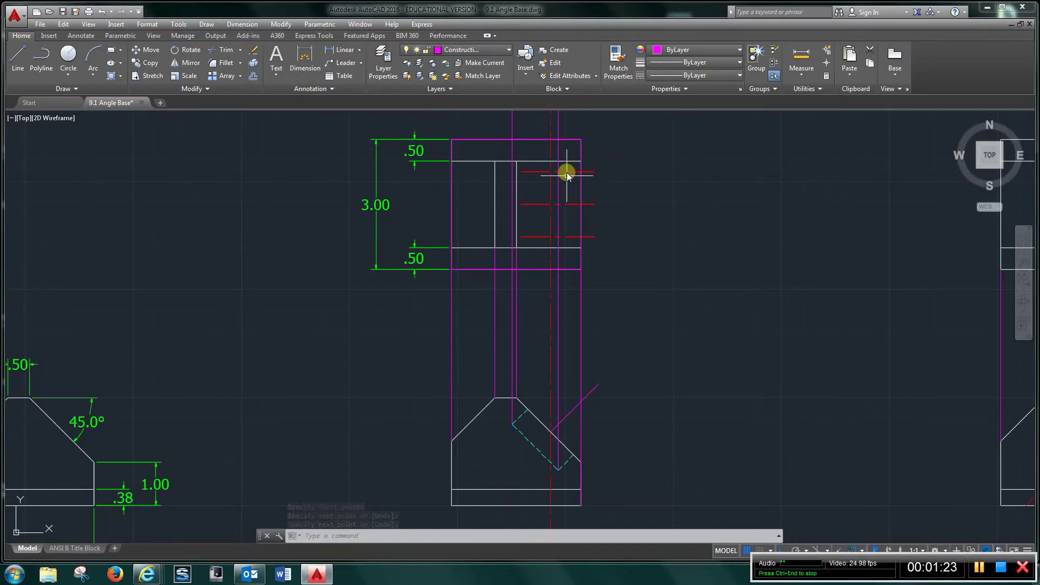
{"action": "scroll", "coordinate": [567, 174], "scroll_direction": "down", "scroll_amount": 2}
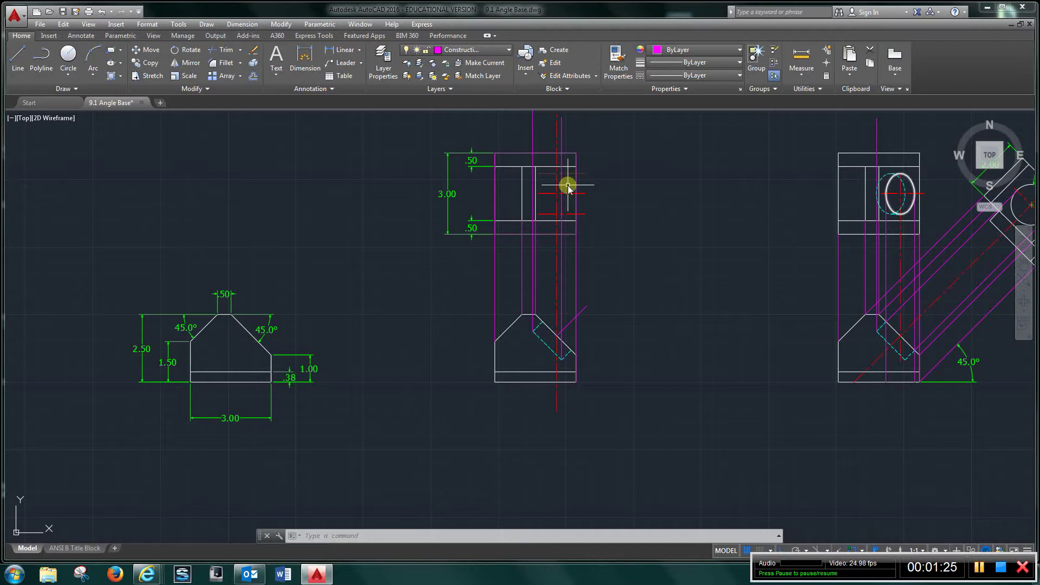
{"action": "middle_click_drag", "start_coordinate": [567, 187], "coordinate": [536, 300]}
Step: Switch to the Dimension layer and place the .50 dimension at the middle view's upper right
{"action": "left_click", "coordinate": [496, 53]}
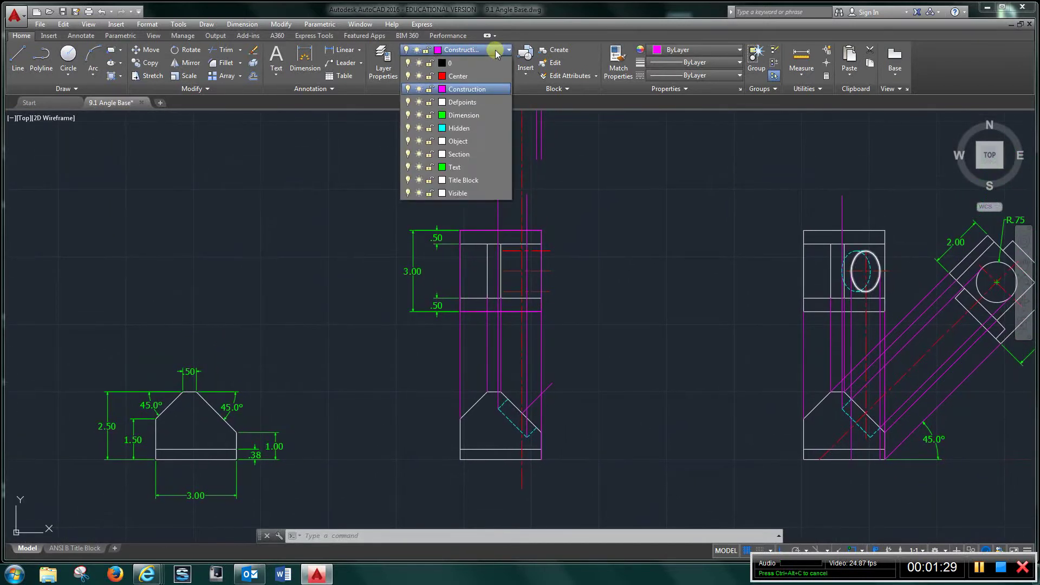
{"action": "left_click", "coordinate": [480, 115]}
{"action": "left_click", "coordinate": [321, 60]}
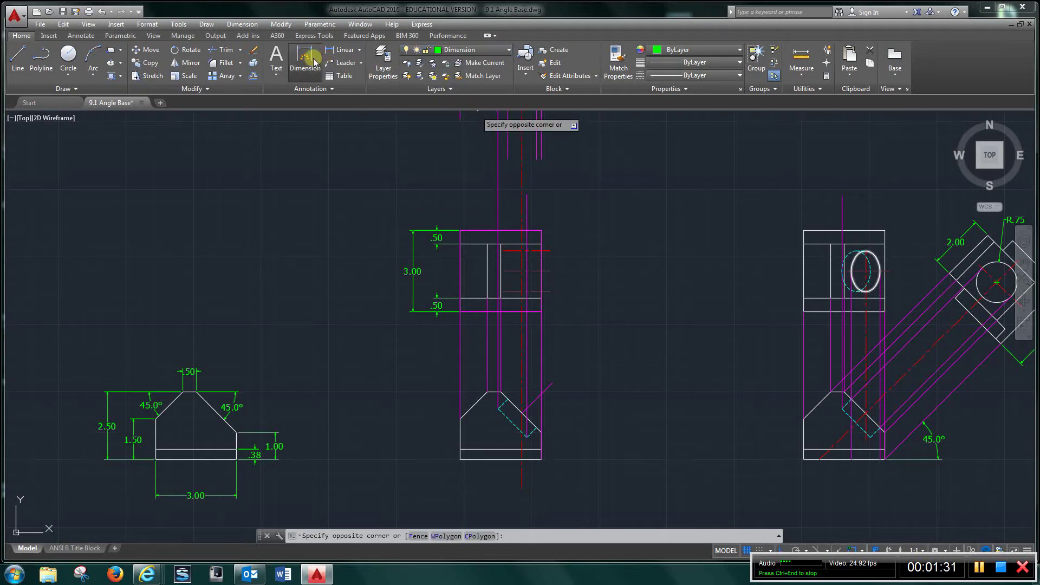
{"action": "left_click", "coordinate": [542, 244]}
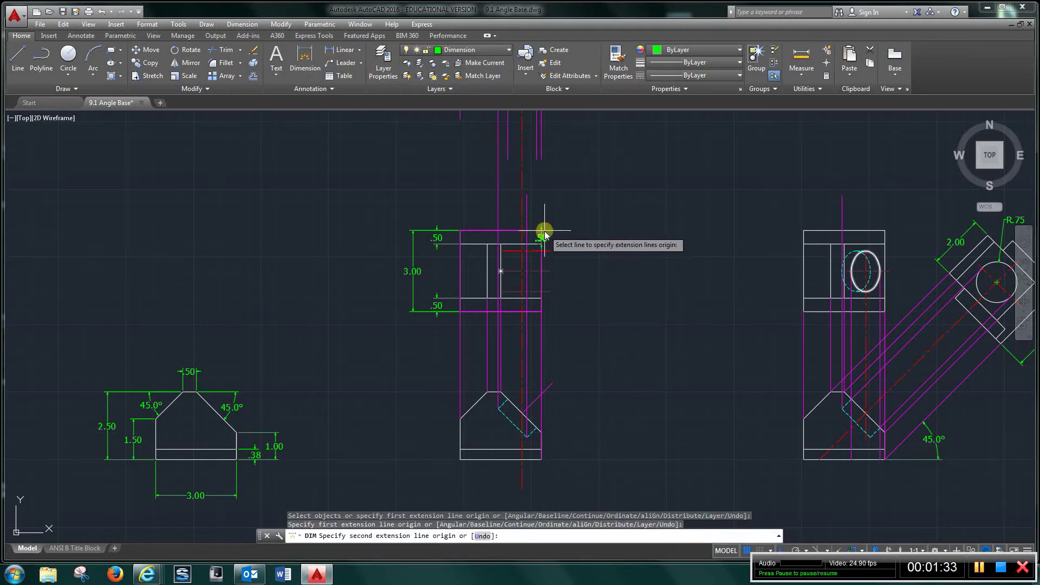
{"action": "left_click", "coordinate": [542, 231]}
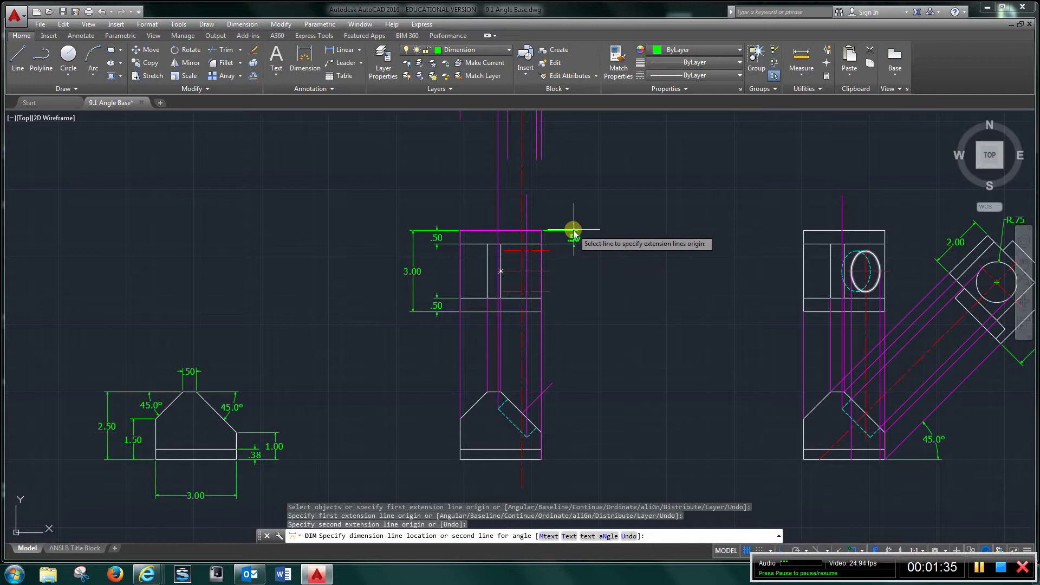
{"action": "key", "text": "Escape"}
{"action": "left_click", "coordinate": [576, 235]}
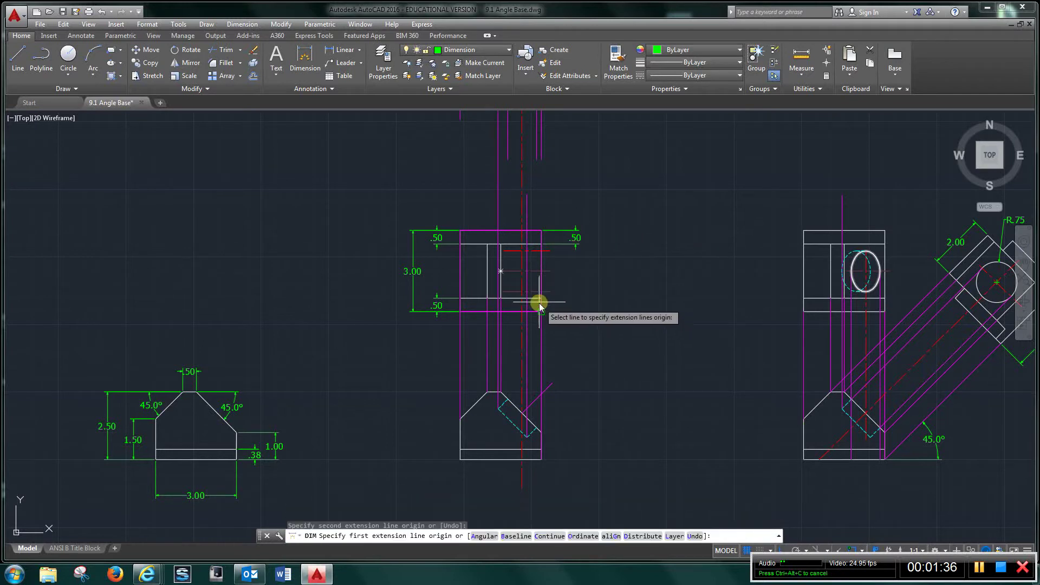
Step: Cancel a half-started second dimension and recentre the drawing on the middle view
{"action": "left_click", "coordinate": [532, 237]}
{"action": "key", "text": "Escape"}
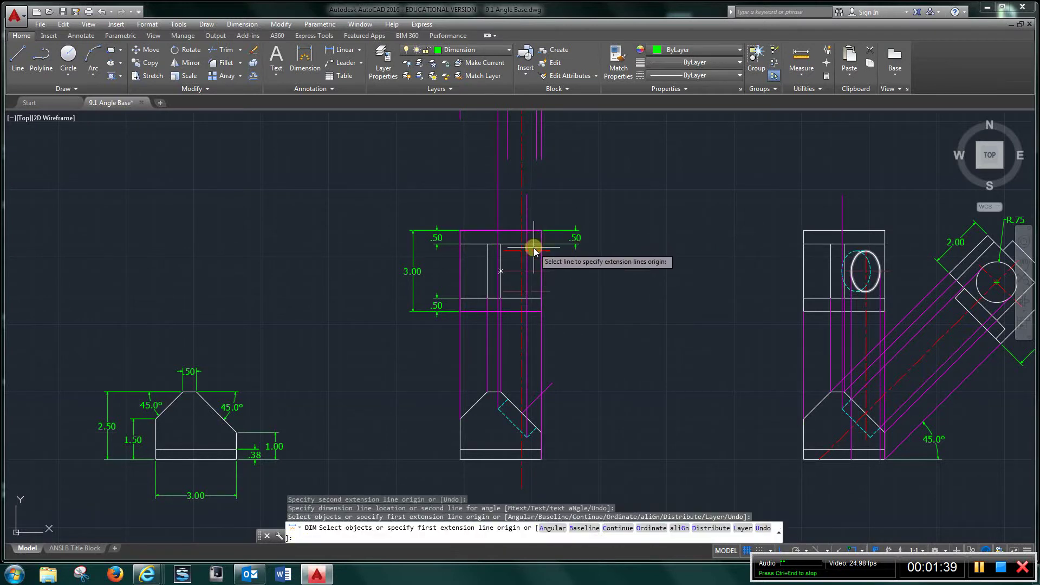
{"action": "key", "text": "Escape"}
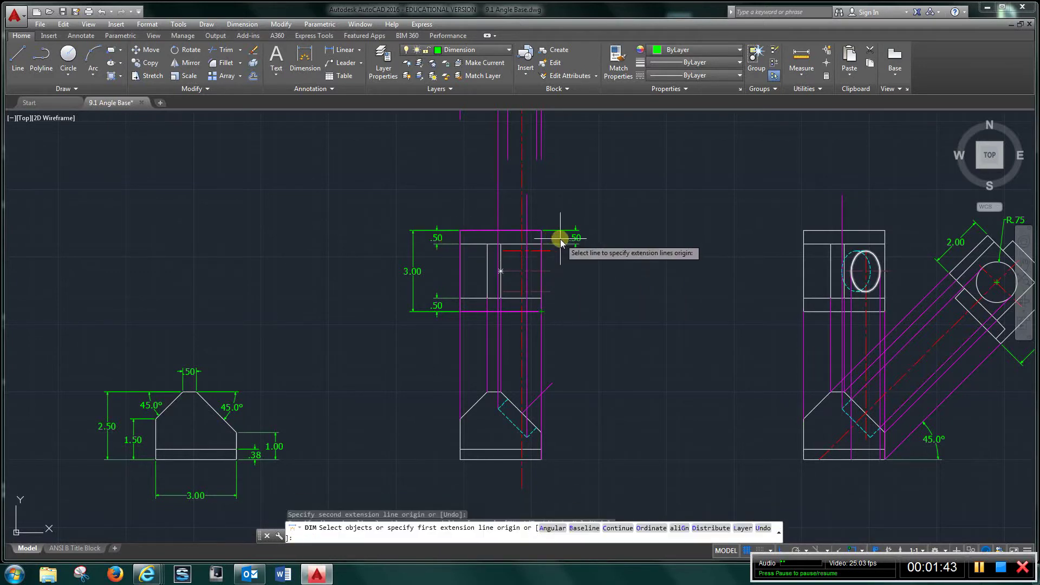
{"action": "scroll", "coordinate": [564, 263], "scroll_direction": "up", "scroll_amount": 2}
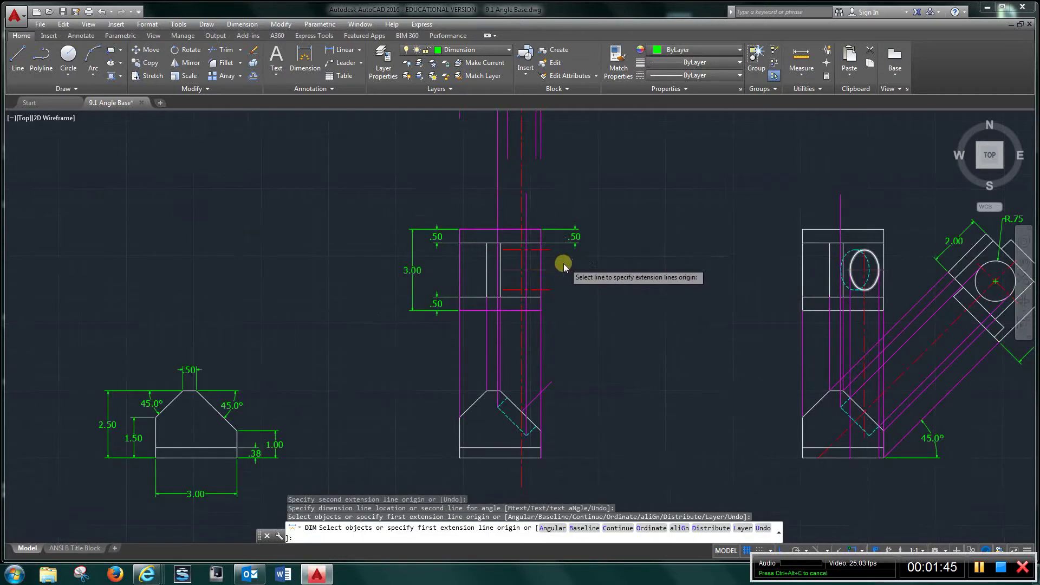
{"action": "scroll", "coordinate": [563, 262], "scroll_direction": "down", "scroll_amount": 2}
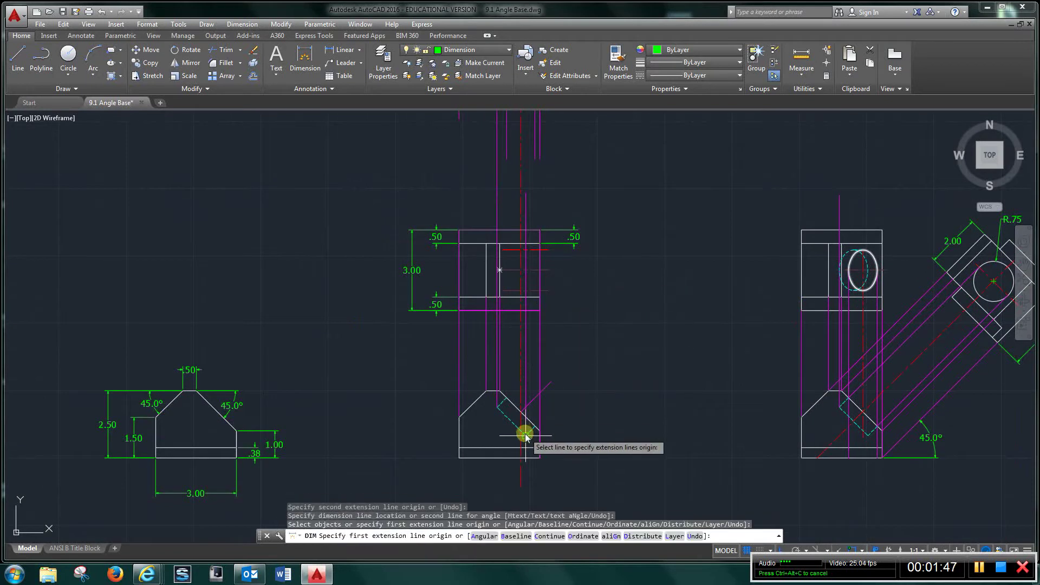
{"action": "middle_click_drag", "start_coordinate": [525, 429], "coordinate": [545, 375]}
{"action": "scroll", "coordinate": [544, 376], "scroll_direction": "up", "scroll_amount": 2}
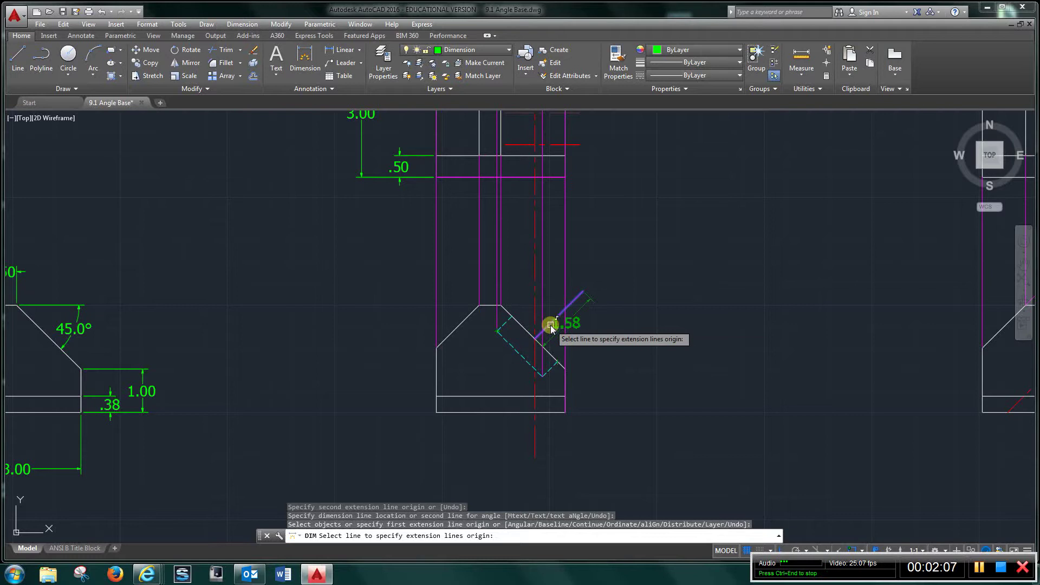
{"action": "left_click", "coordinate": [563, 350]}
{"action": "key", "text": "Escape"}
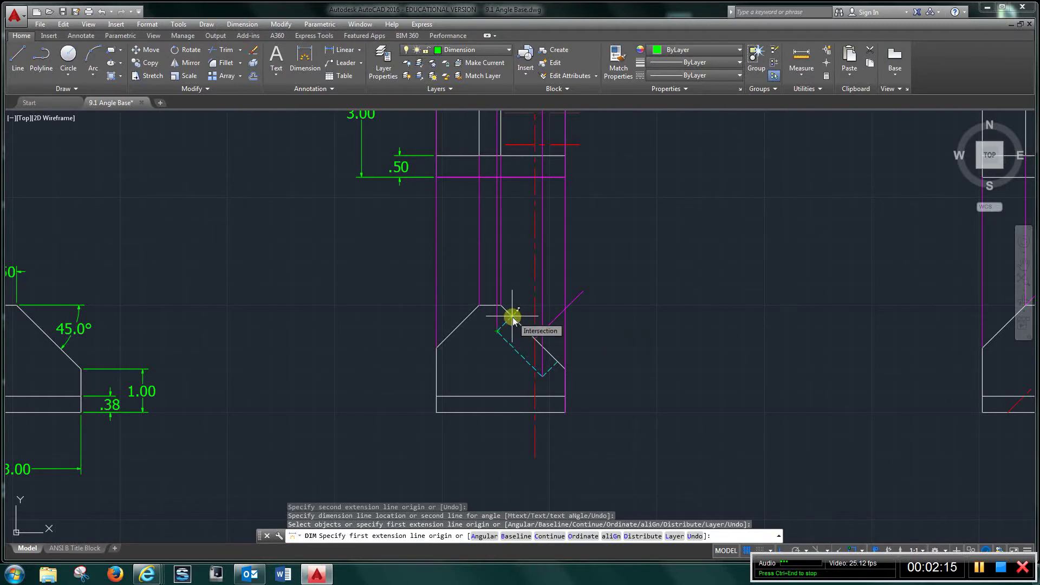
{"action": "middle_click_drag", "start_coordinate": [537, 300], "coordinate": [532, 387]}
{"action": "middle_click_drag", "start_coordinate": [526, 246], "coordinate": [525, 301]}
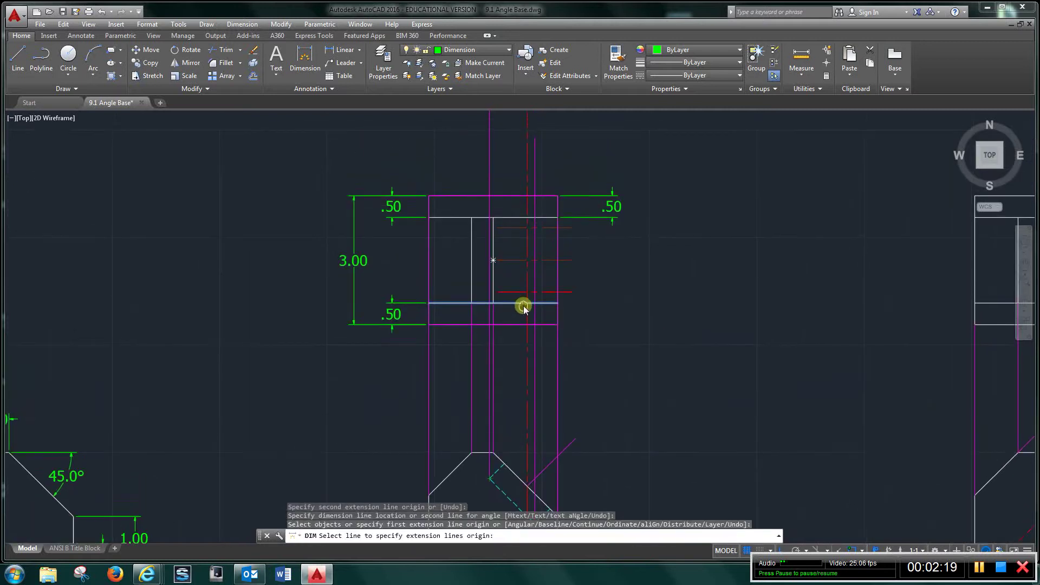
{"action": "left_click", "coordinate": [510, 471]}
{"action": "left_click", "coordinate": [511, 471]}
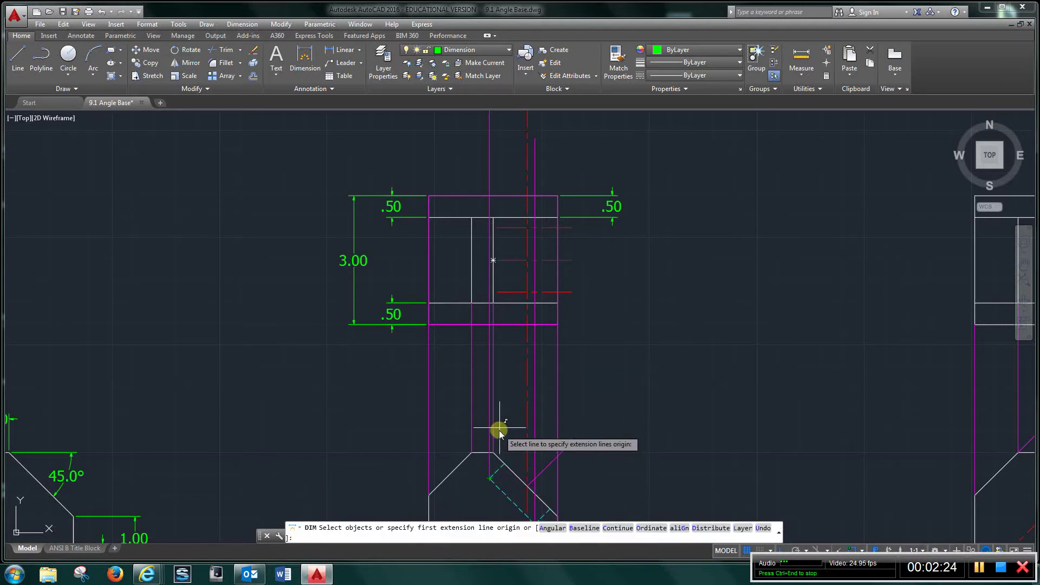
{"action": "scroll", "coordinate": [550, 270], "scroll_direction": "up", "scroll_amount": 2}
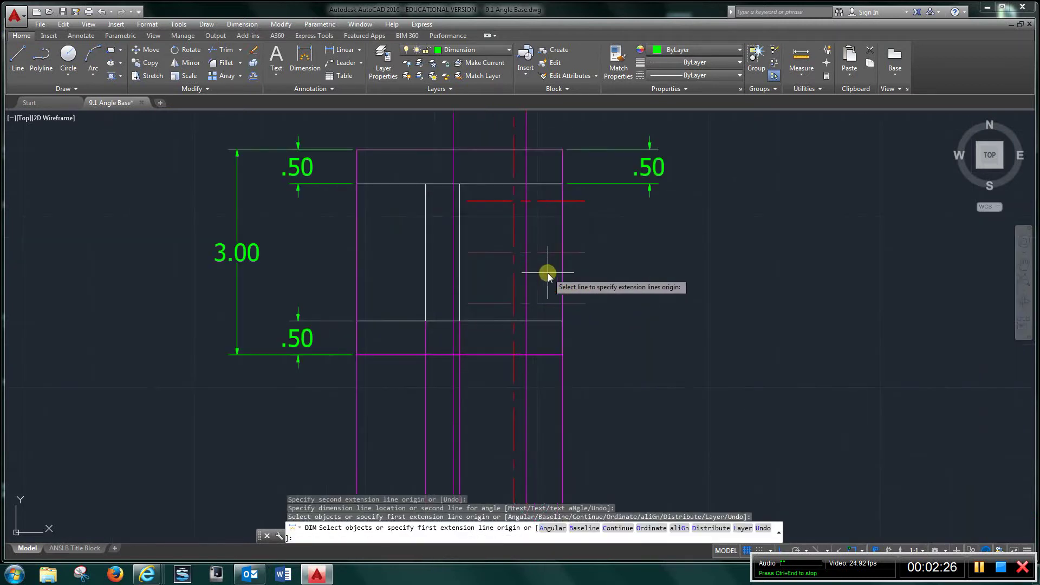
Step: Reset the dimension prompt, make Center the current layer, and resume dimensioning
{"action": "key", "text": "Return"}
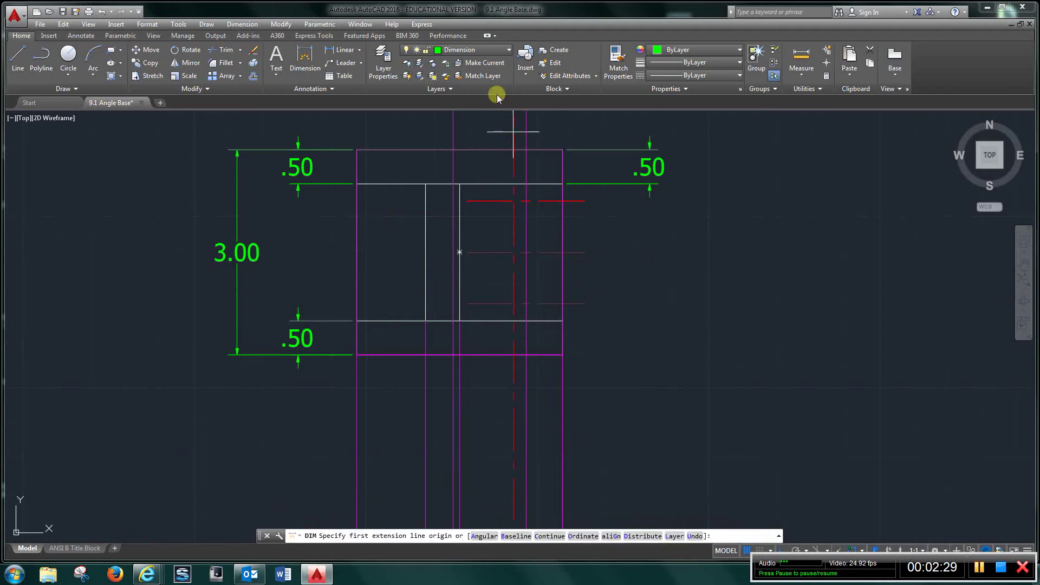
{"action": "left_click", "coordinate": [500, 50]}
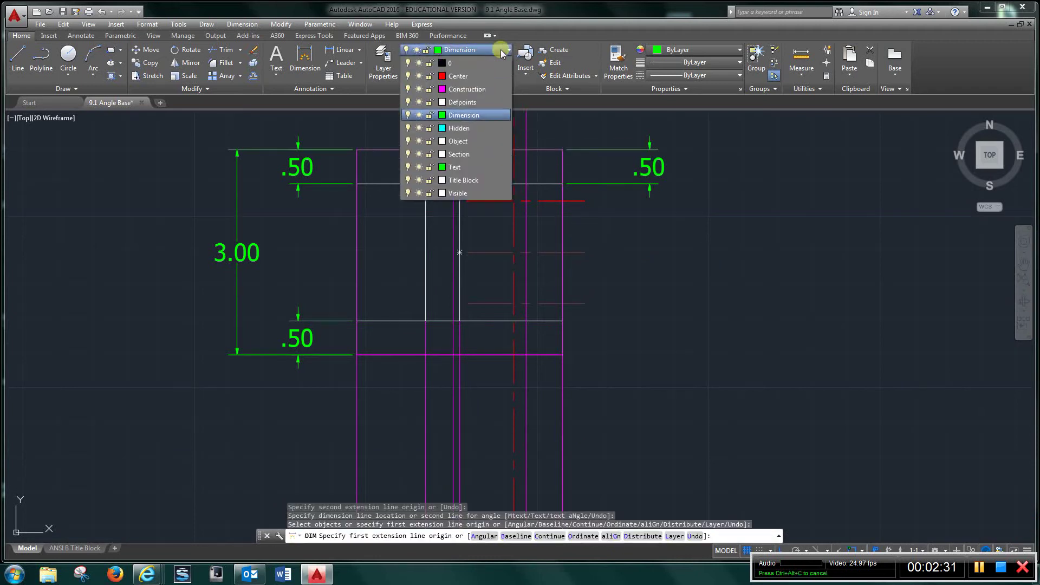
{"action": "left_click", "coordinate": [475, 78]}
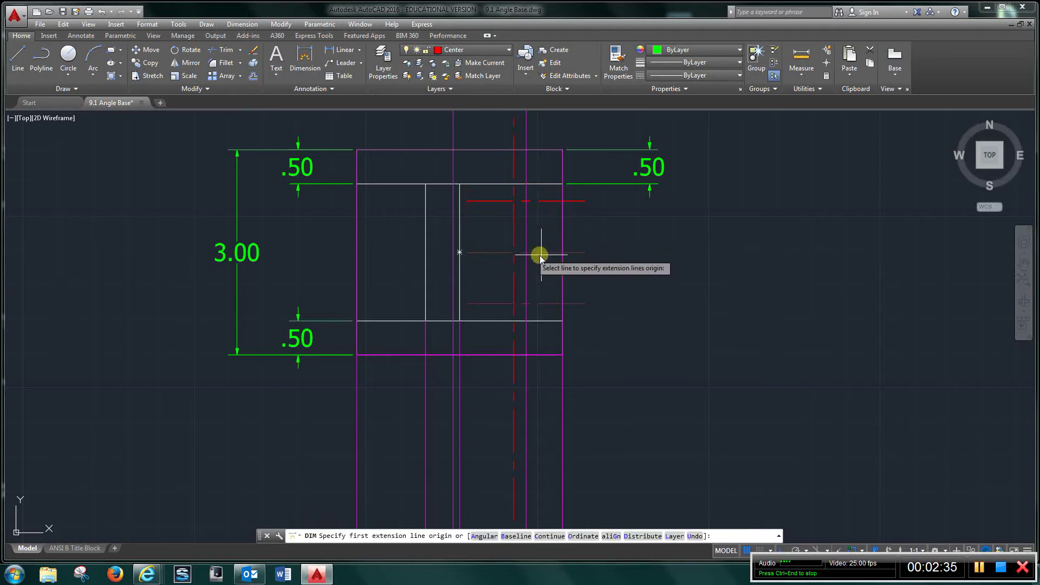
{"action": "key", "text": "Return"}
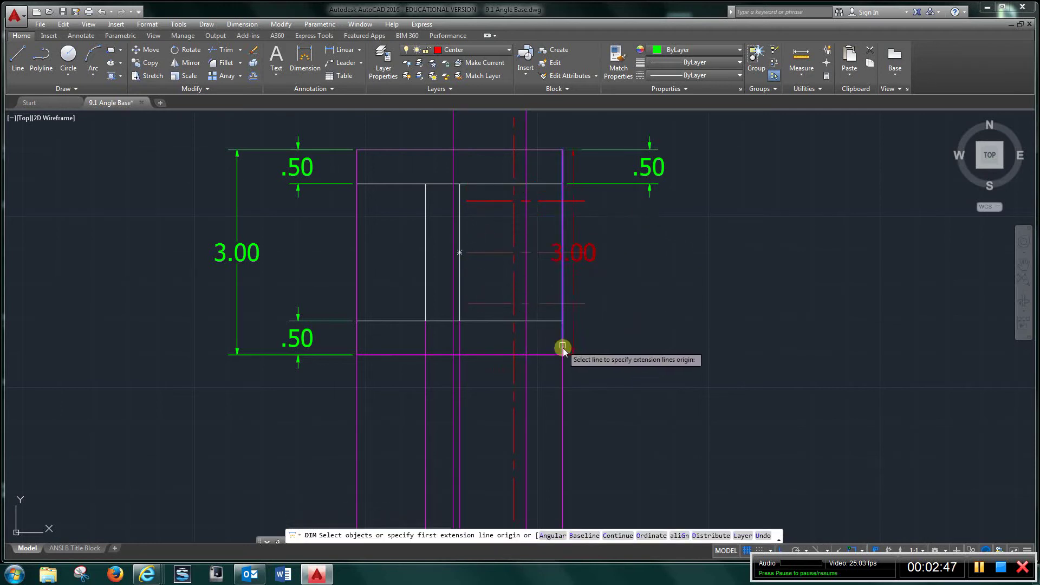
Step: Bring the uppermost view with its solid and dashed ellipses to the centre of the screen
{"action": "scroll", "coordinate": [551, 243], "scroll_direction": "down", "scroll_amount": 4}
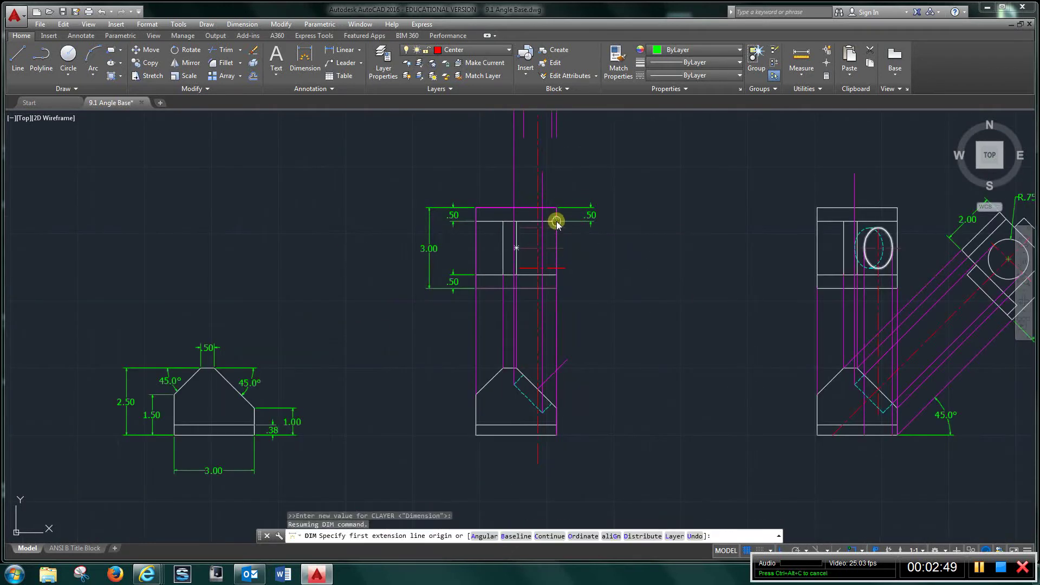
{"action": "middle_click_drag", "start_coordinate": [557, 223], "coordinate": [553, 269]}
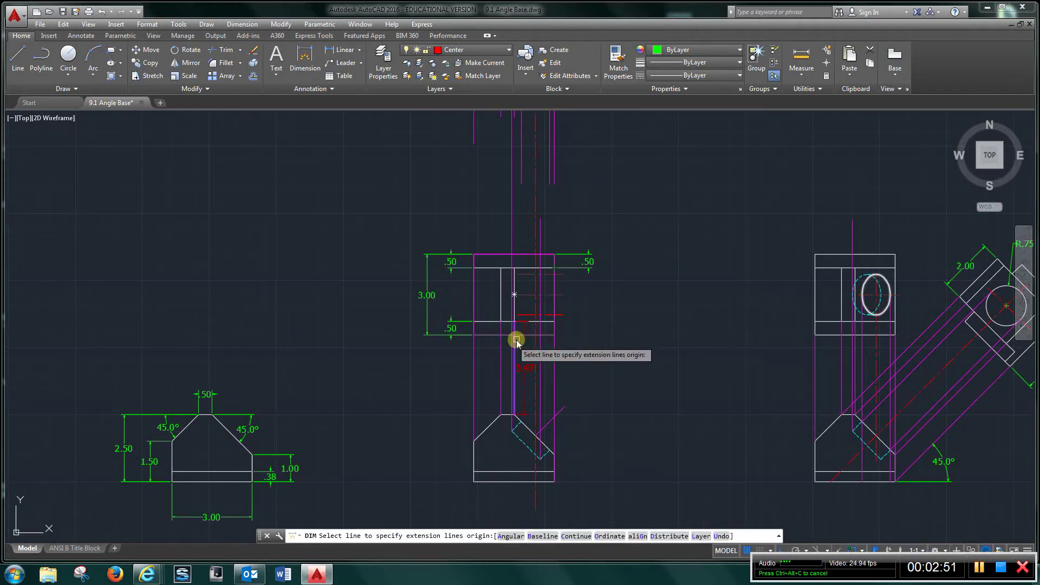
{"action": "middle_click_drag", "start_coordinate": [589, 179], "coordinate": [566, 309]}
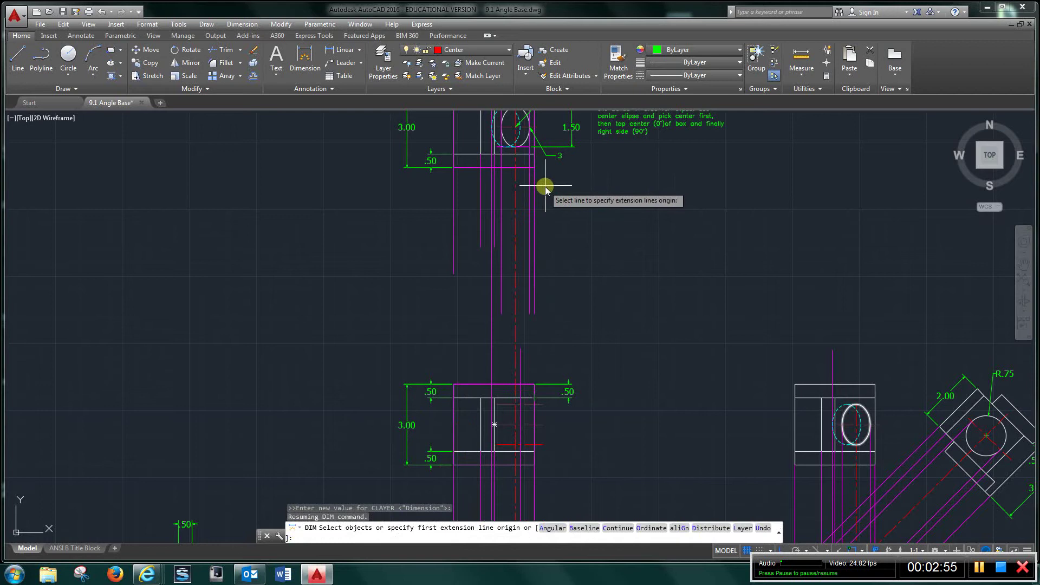
{"action": "middle_click_drag", "start_coordinate": [546, 190], "coordinate": [546, 296]}
{"action": "scroll", "coordinate": [507, 245], "scroll_direction": "up", "scroll_amount": 3}
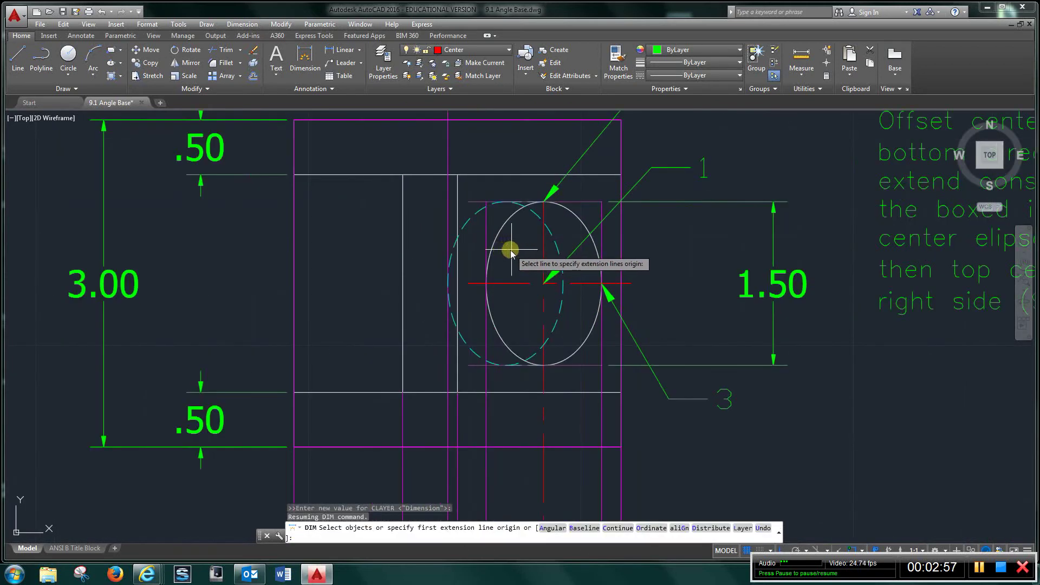
{"action": "scroll", "coordinate": [552, 274], "scroll_direction": "down", "scroll_amount": 3}
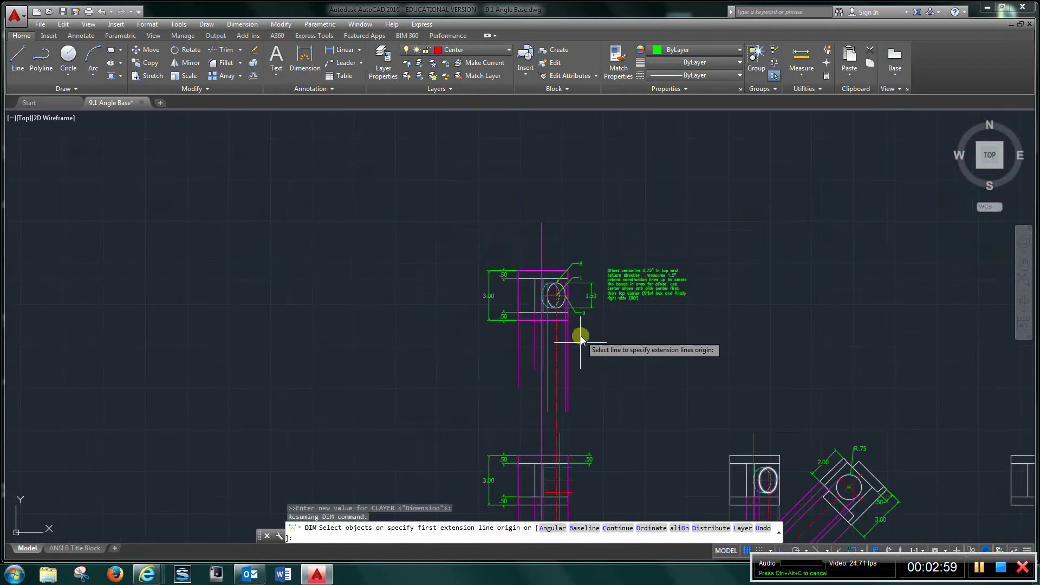
{"action": "middle_click_drag", "start_coordinate": [566, 409], "coordinate": [562, 344]}
{"action": "scroll", "coordinate": [541, 304], "scroll_direction": "up", "scroll_amount": 2}
{"action": "scroll", "coordinate": [529, 297], "scroll_direction": "down", "scroll_amount": 2}
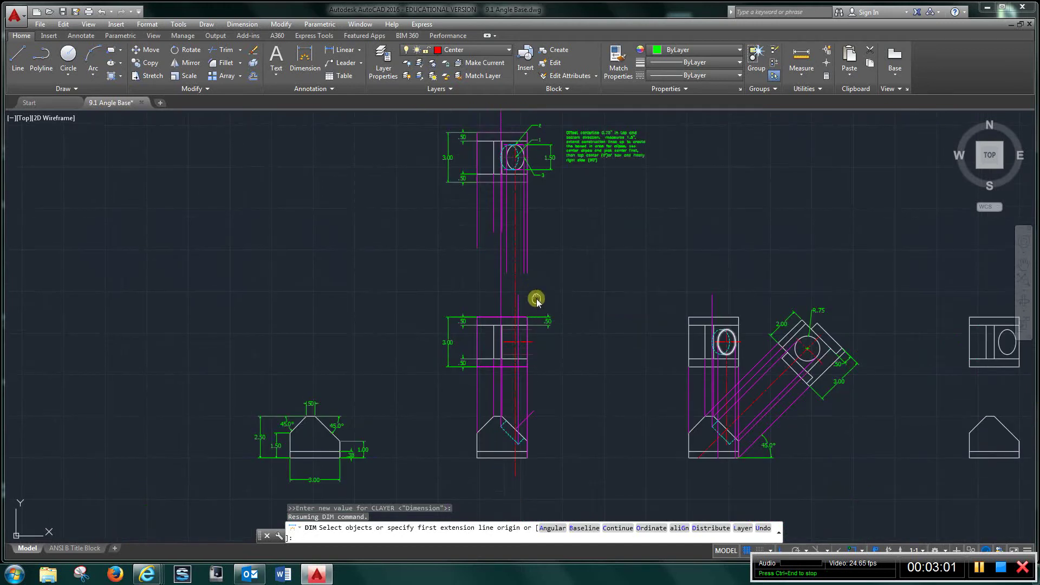
{"action": "scroll", "coordinate": [546, 203], "scroll_direction": "up", "scroll_amount": 4}
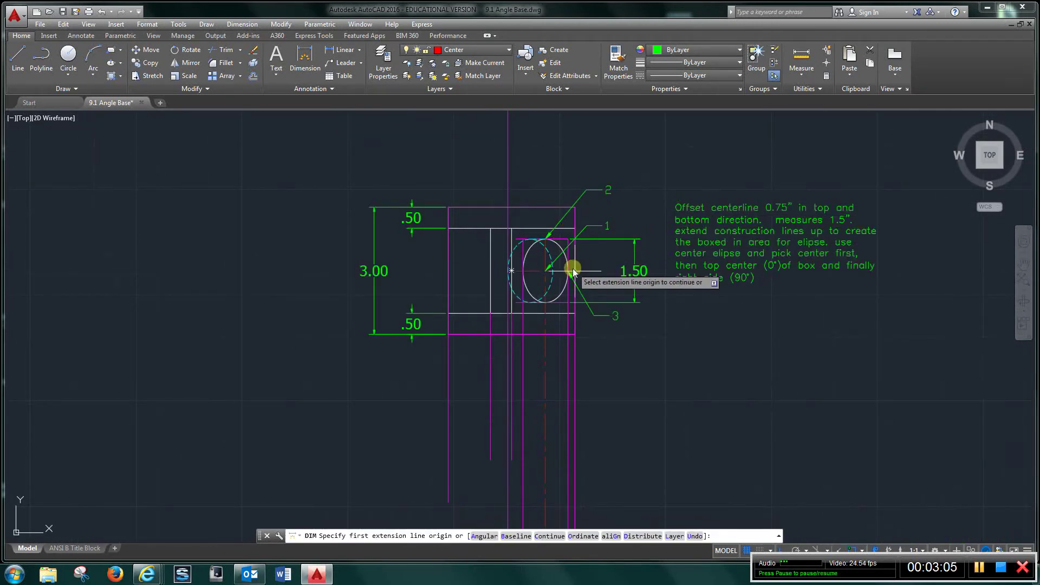
Step: Switch the dimension prompt to object selection, then cancel the dimension command
{"action": "key", "text": "Return"}
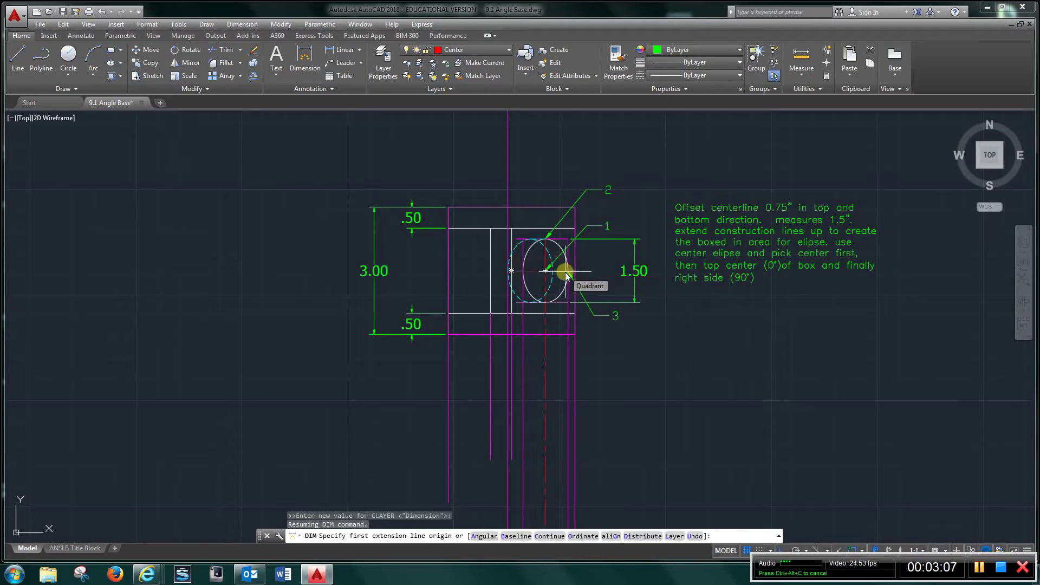
{"action": "scroll", "coordinate": [568, 266], "scroll_direction": "up", "scroll_amount": 4}
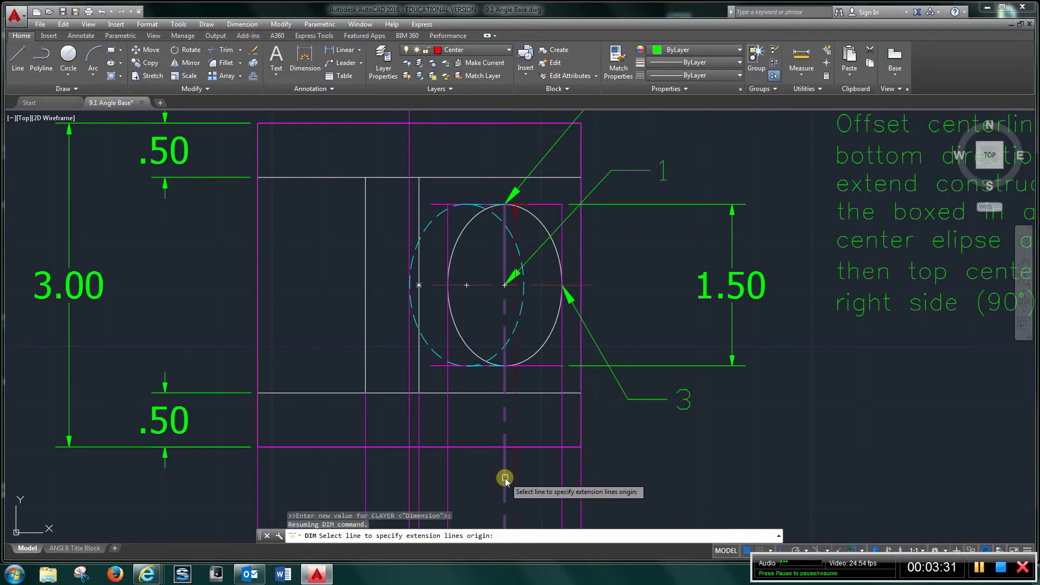
{"action": "key", "text": "Escape"}
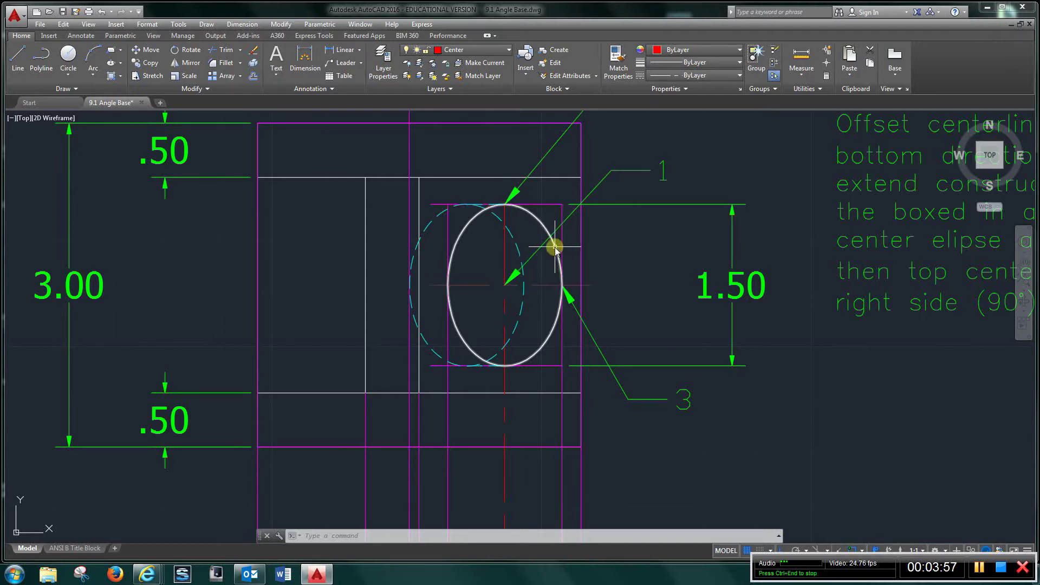
Step: Erase the solid white ellipse and make Object the current layer
{"action": "key", "text": "Delete"}
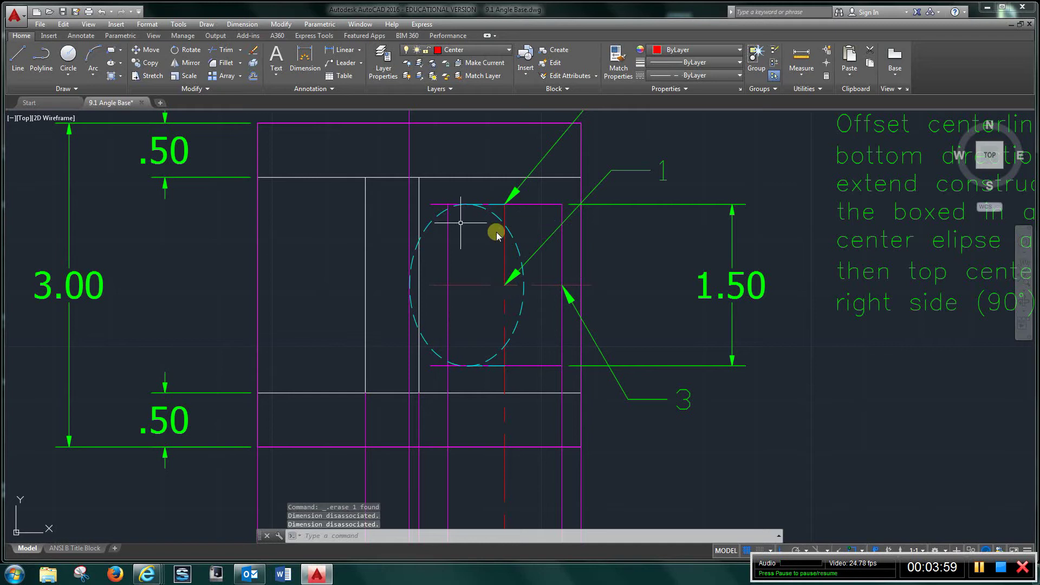
{"action": "left_click", "coordinate": [485, 50]}
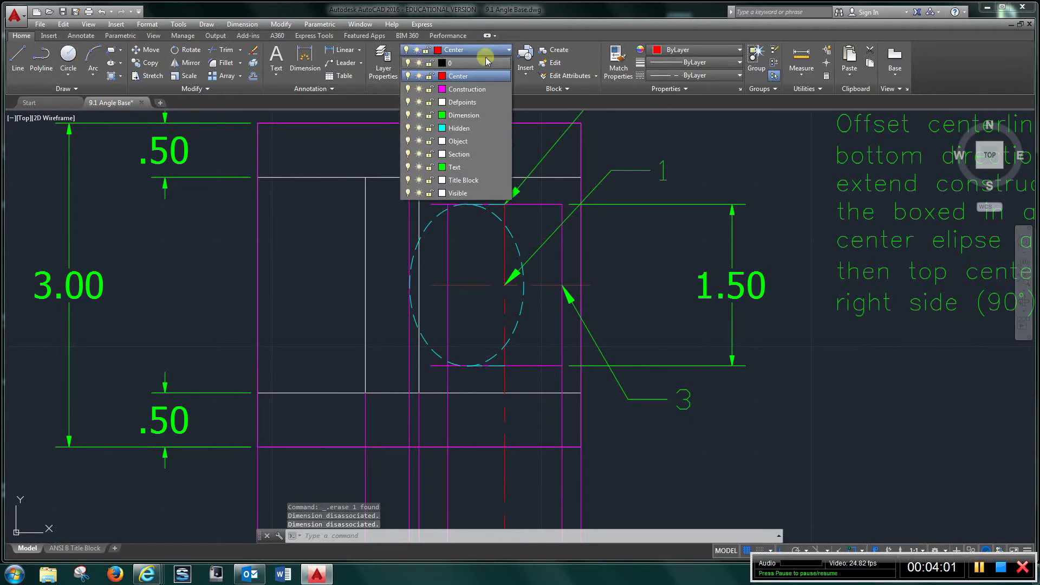
{"action": "left_click", "coordinate": [474, 140]}
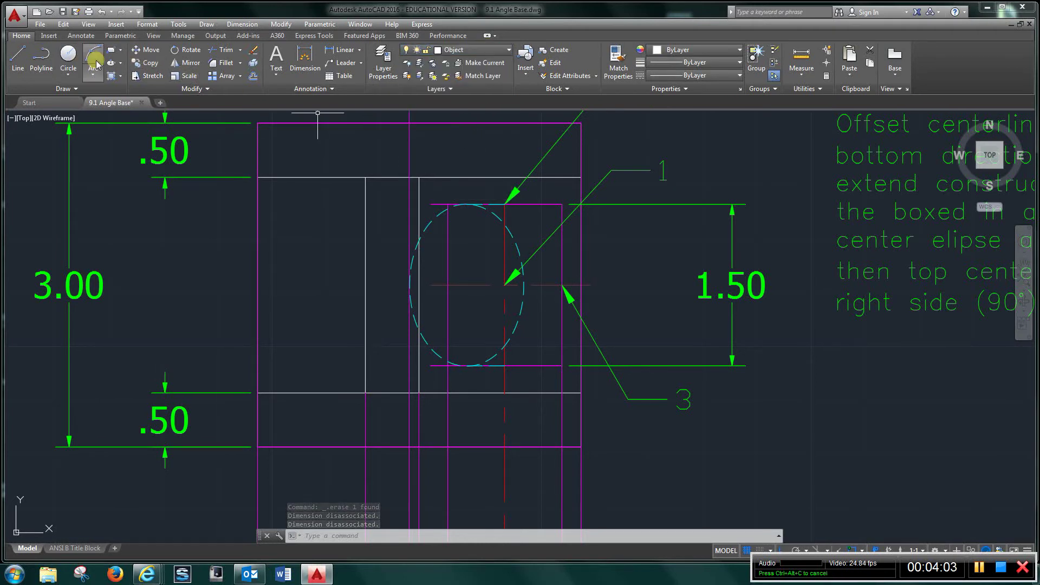
Step: Draw a centre ellipse from the centerline crossing to the box's top middle and right side
{"action": "left_click", "coordinate": [114, 65]}
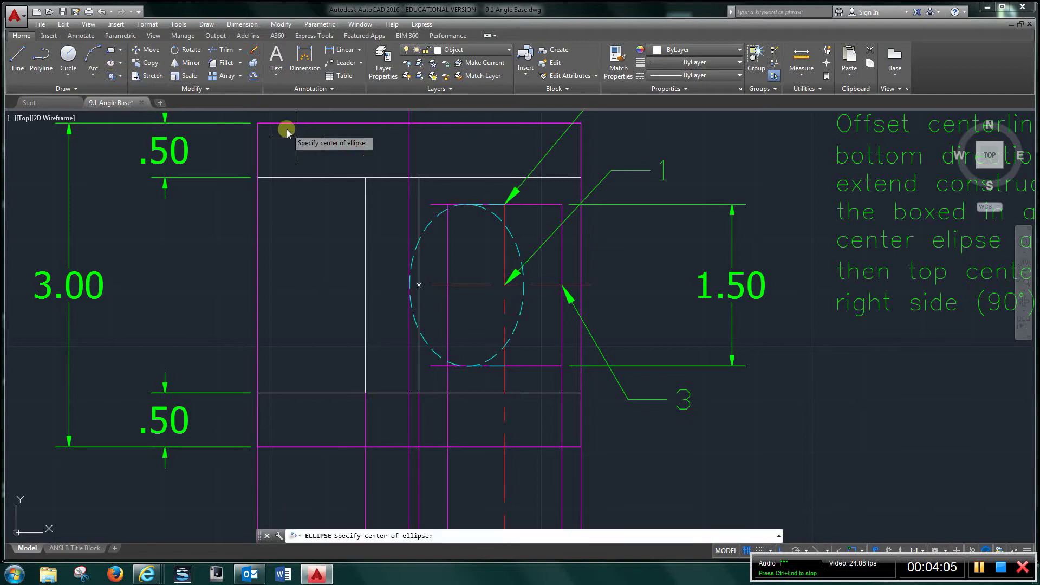
{"action": "left_click", "coordinate": [504, 285]}
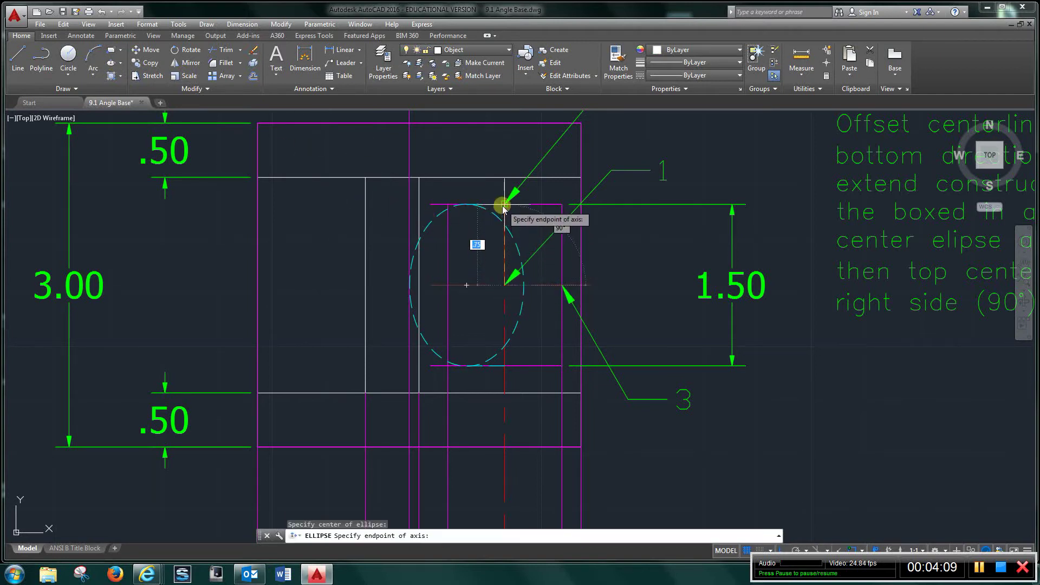
{"action": "left_click", "coordinate": [503, 207]}
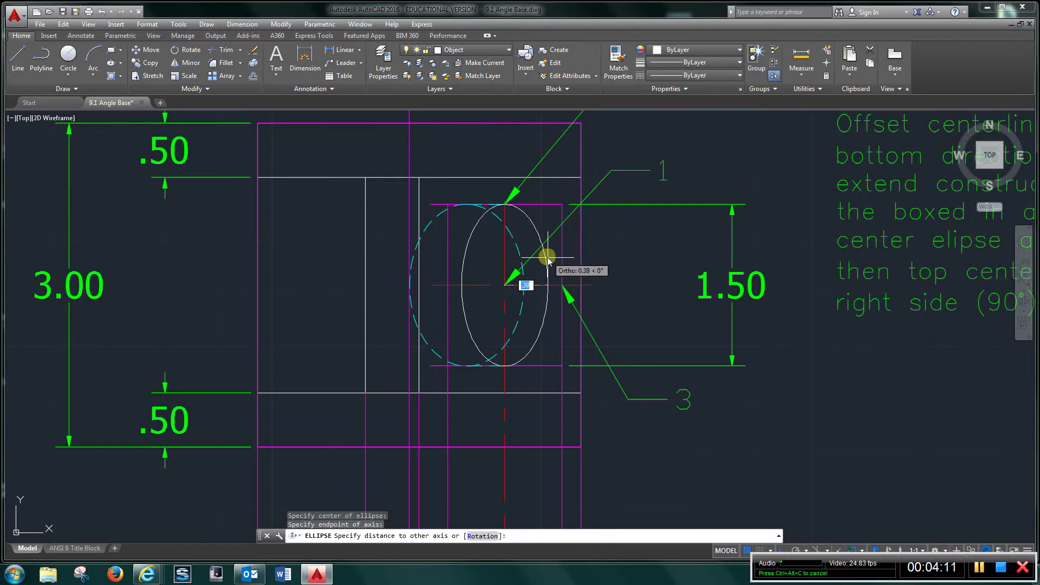
{"action": "left_click", "coordinate": [562, 286]}
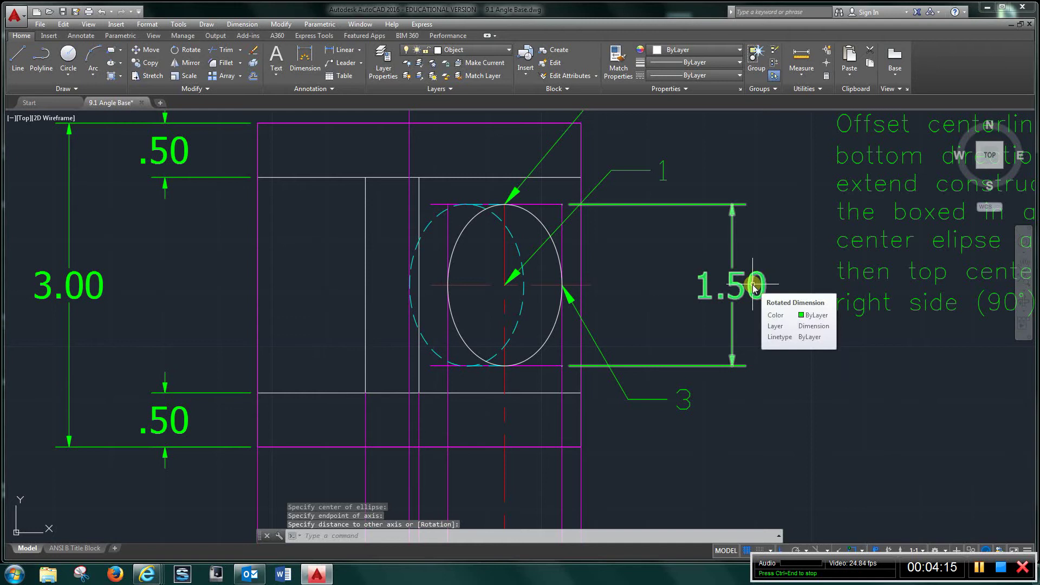
{"action": "key", "text": "Escape"}
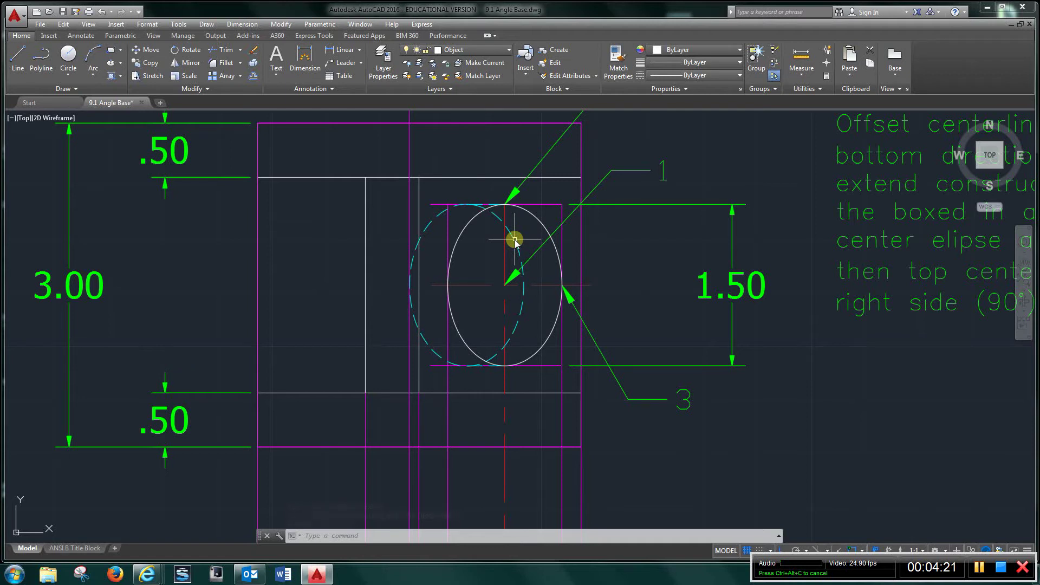
{"action": "scroll", "coordinate": [515, 239], "scroll_direction": "down", "scroll_amount": 2}
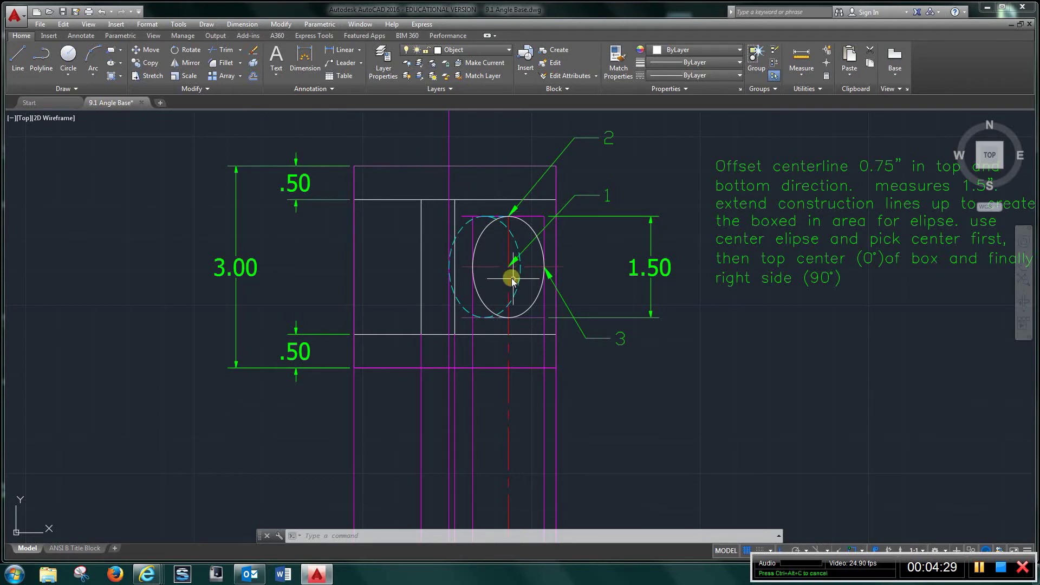
{"action": "scroll", "coordinate": [515, 281], "scroll_direction": "down", "scroll_amount": 6}
{"action": "scroll", "coordinate": [534, 359], "scroll_direction": "up", "scroll_amount": 4}
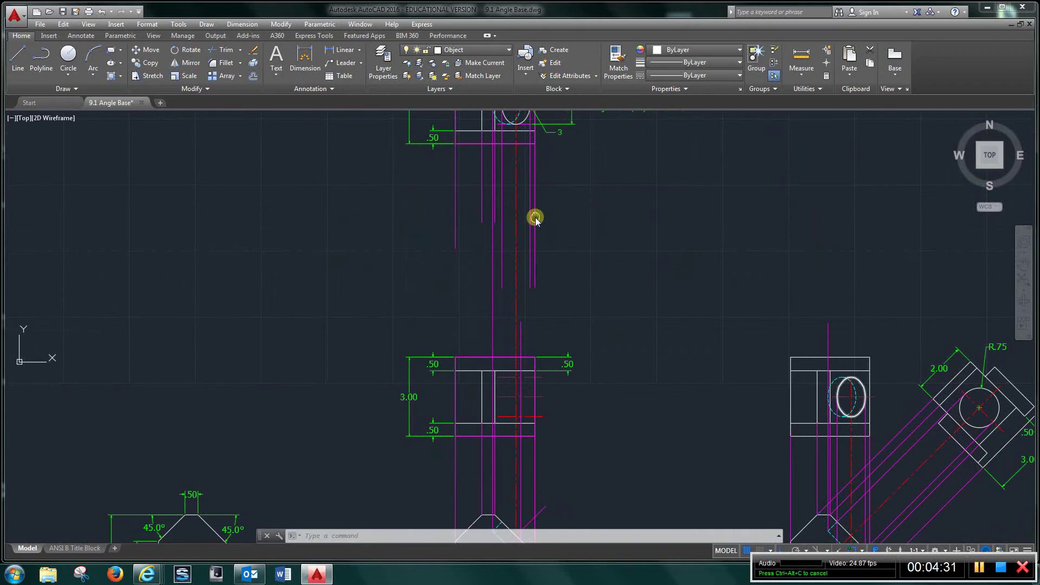
{"action": "scroll", "coordinate": [535, 410], "scroll_direction": "down", "scroll_amount": 2}
{"action": "middle_click_drag", "start_coordinate": [534, 408], "coordinate": [534, 283]}
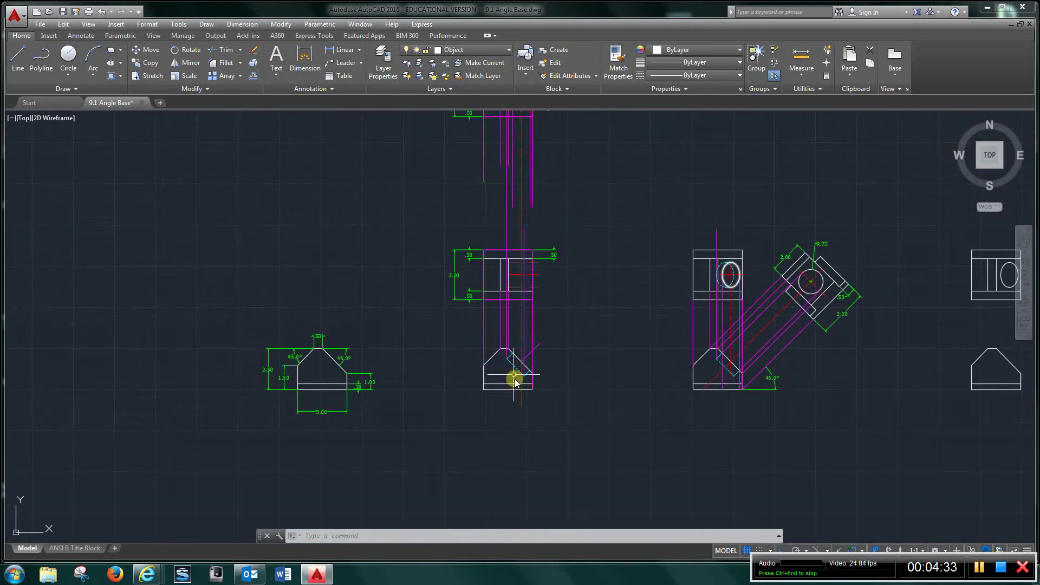
{"action": "scroll", "coordinate": [511, 358], "scroll_direction": "up", "scroll_amount": 2}
{"action": "scroll", "coordinate": [503, 355], "scroll_direction": "up", "scroll_amount": 5}
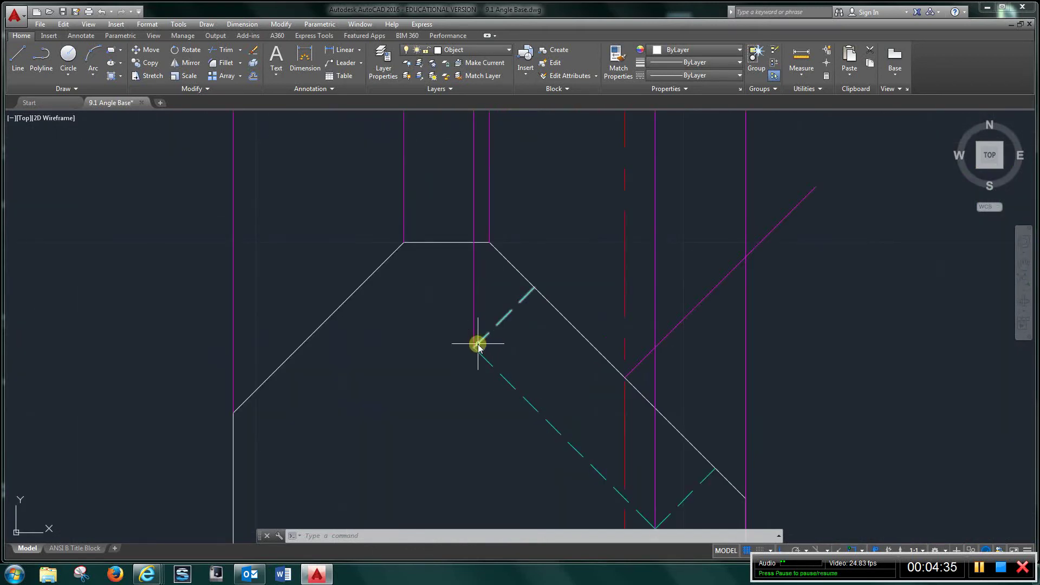
{"action": "scroll", "coordinate": [485, 184], "scroll_direction": "down", "scroll_amount": 3}
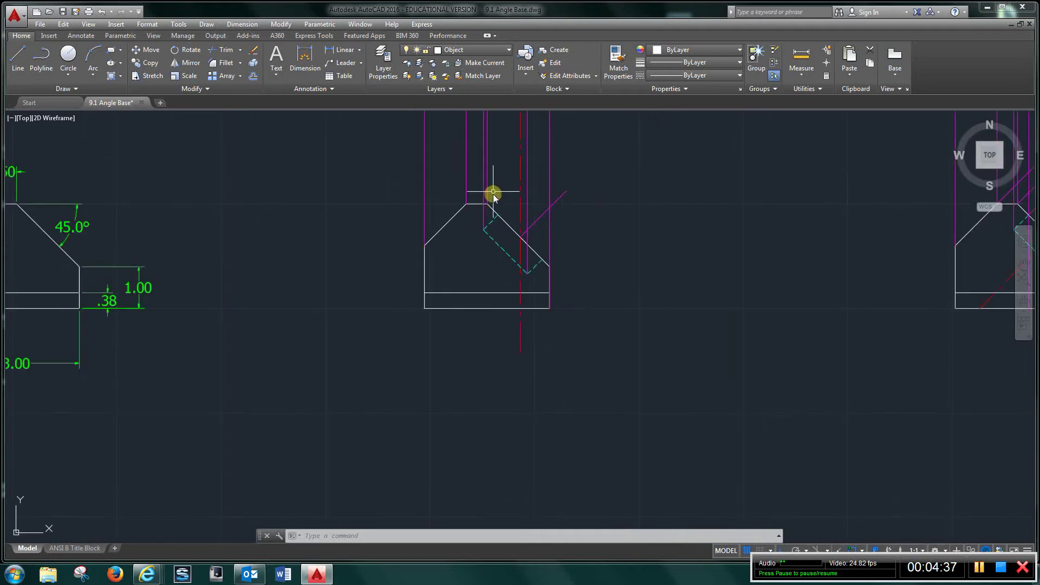
{"action": "middle_click_drag", "start_coordinate": [490, 197], "coordinate": [520, 481]}
{"action": "middle_click_drag", "start_coordinate": [522, 222], "coordinate": [515, 477]}
{"action": "middle_click_drag", "start_coordinate": [512, 184], "coordinate": [515, 432]}
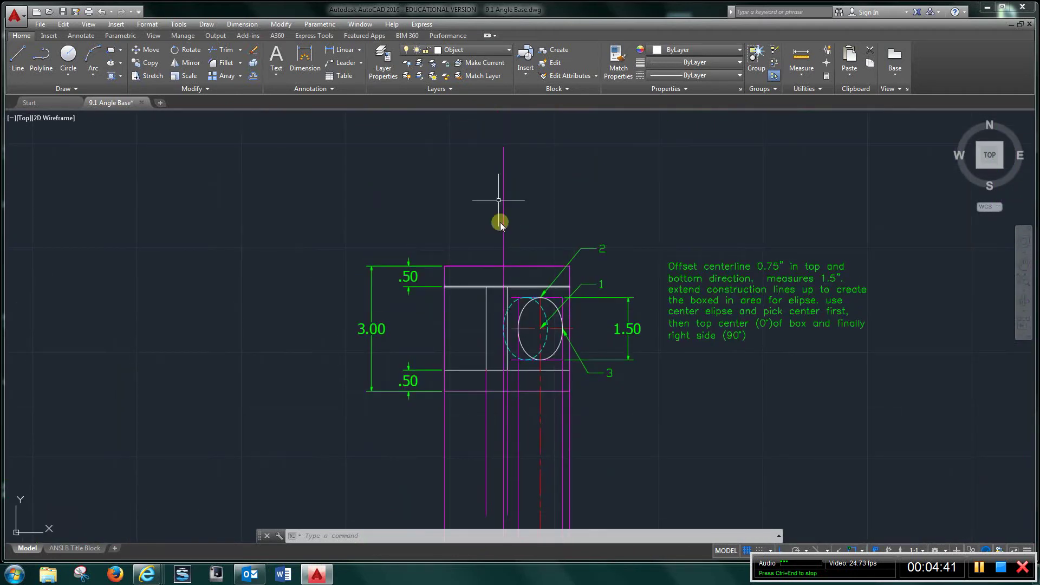
{"action": "scroll", "coordinate": [510, 369], "scroll_direction": "up", "scroll_amount": 5}
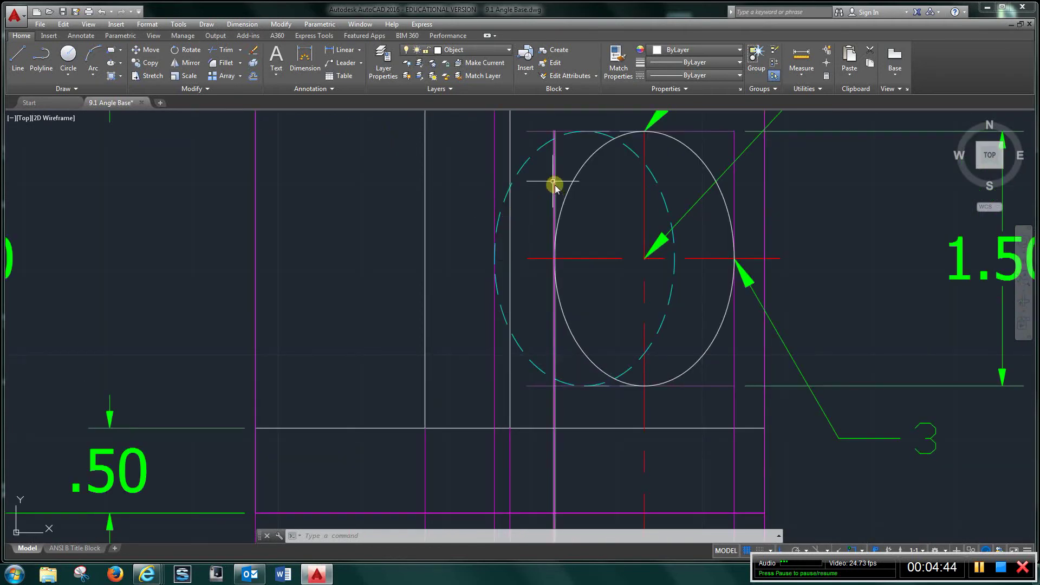
Step: Delete the dashed ellipse and copy the solid ellipse left from its left quadrant into that spot
{"action": "left_click", "coordinate": [526, 165]}
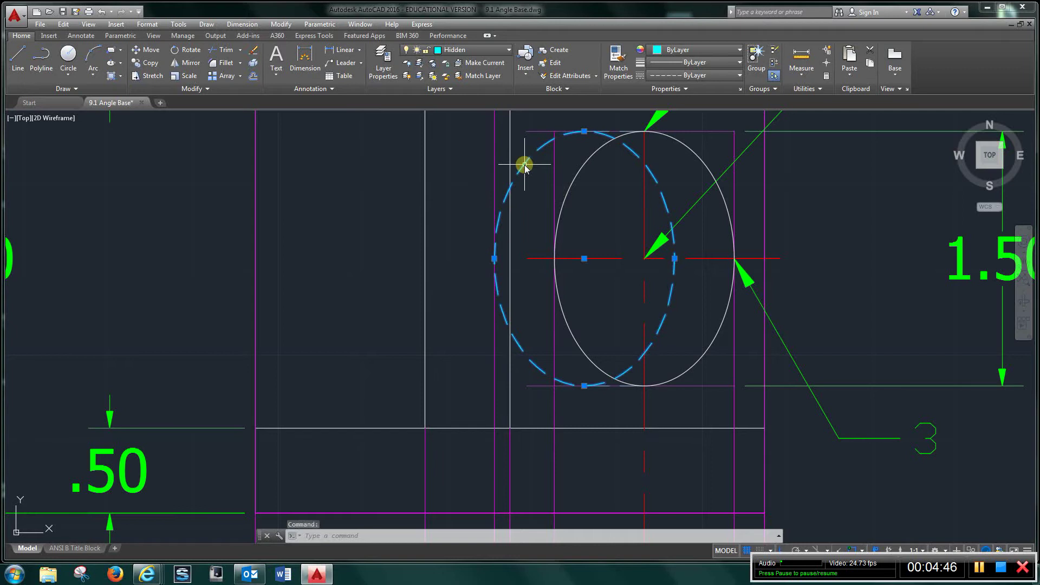
{"action": "key", "text": "Delete"}
{"action": "left_click", "coordinate": [146, 64]}
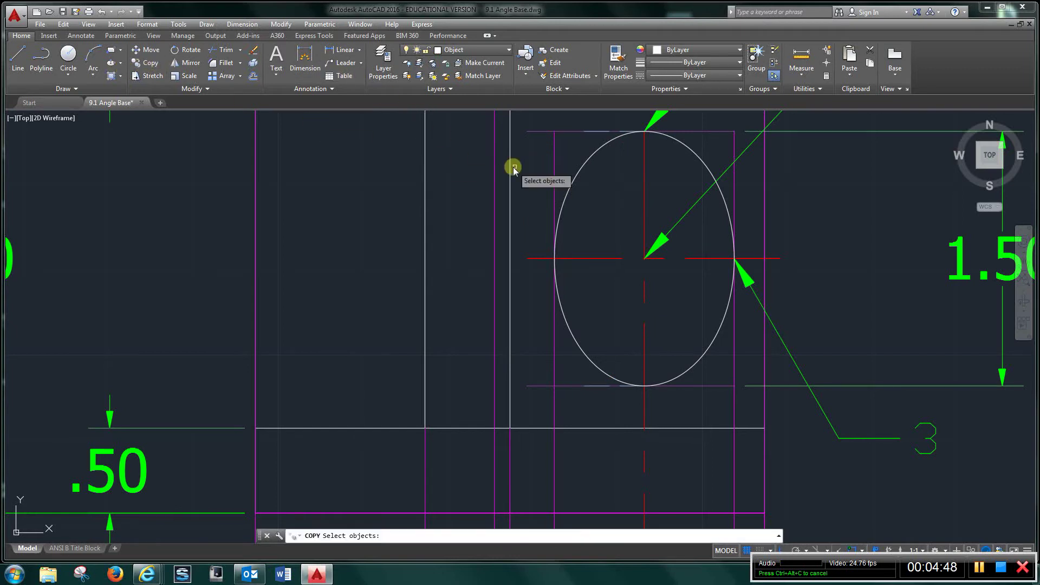
{"action": "left_click", "coordinate": [580, 168]}
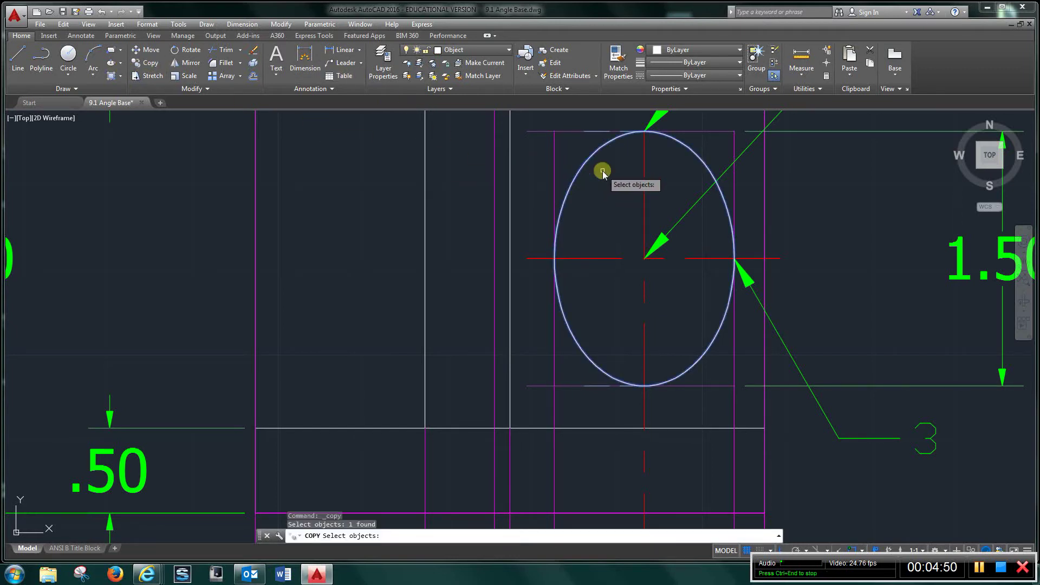
{"action": "key", "text": "Return"}
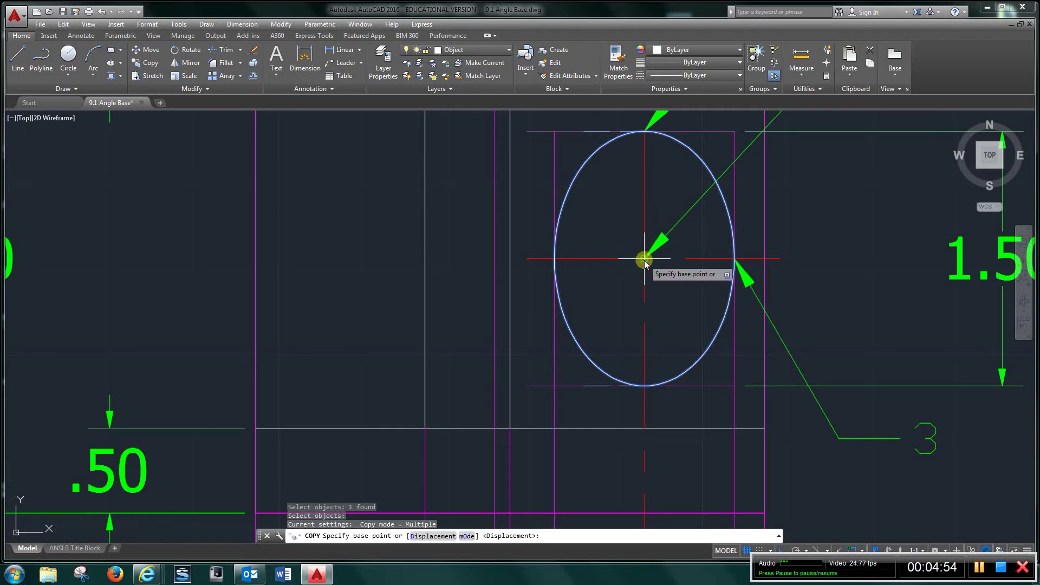
{"action": "left_click", "coordinate": [554, 258]}
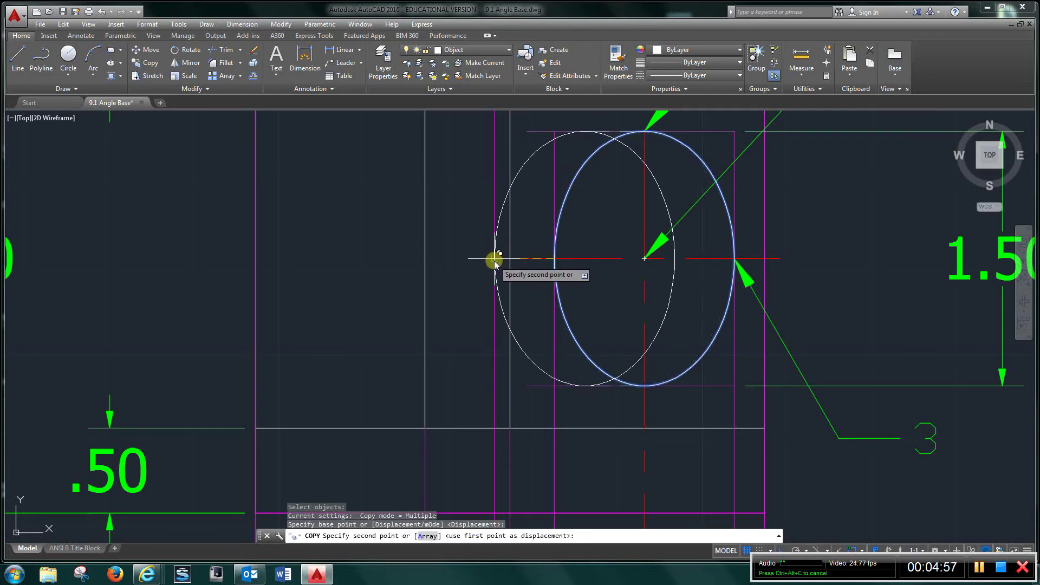
{"action": "left_click", "coordinate": [494, 259]}
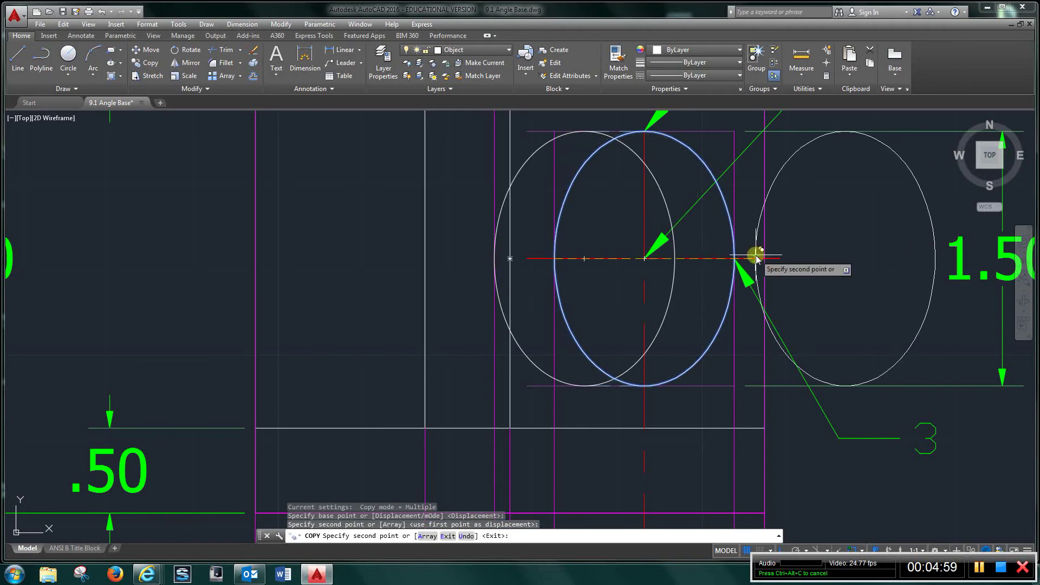
{"action": "key", "text": "Escape"}
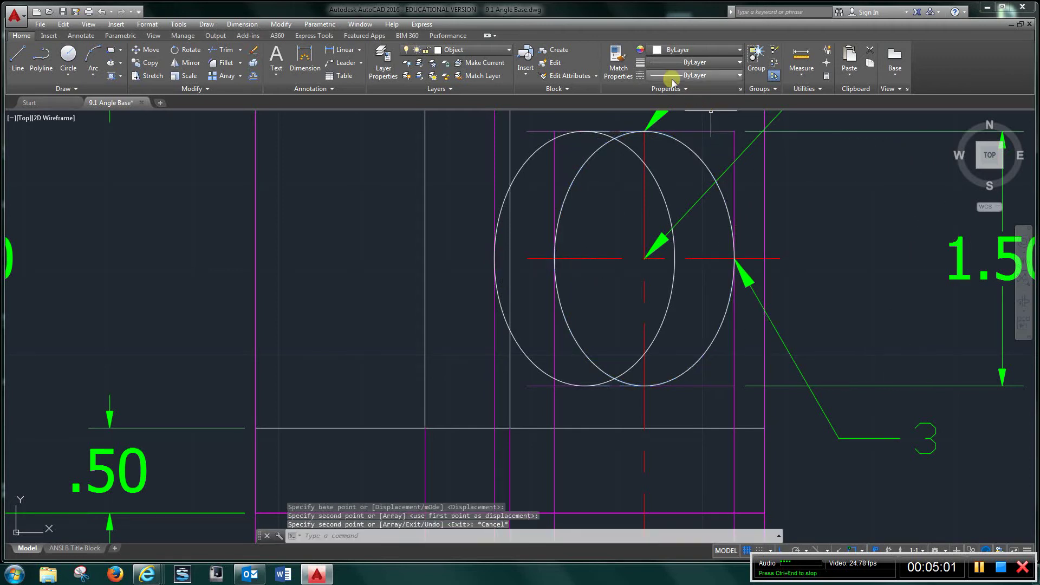
Step: Use Match Properties to give the left ellipse copy the dashed hidden-line style
{"action": "left_click", "coordinate": [618, 59]}
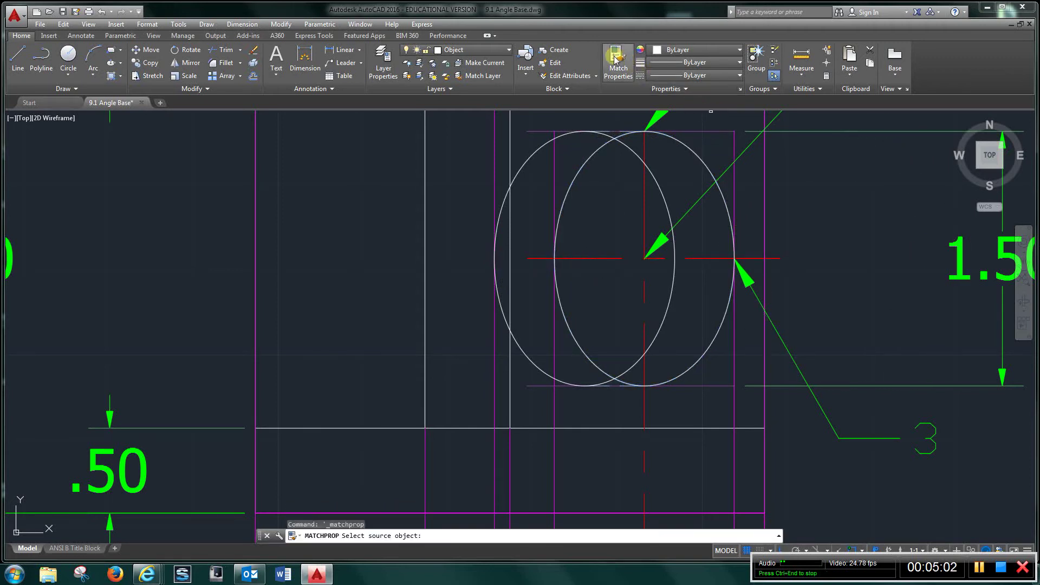
{"action": "left_click", "coordinate": [626, 135]}
{"action": "left_click", "coordinate": [604, 142]}
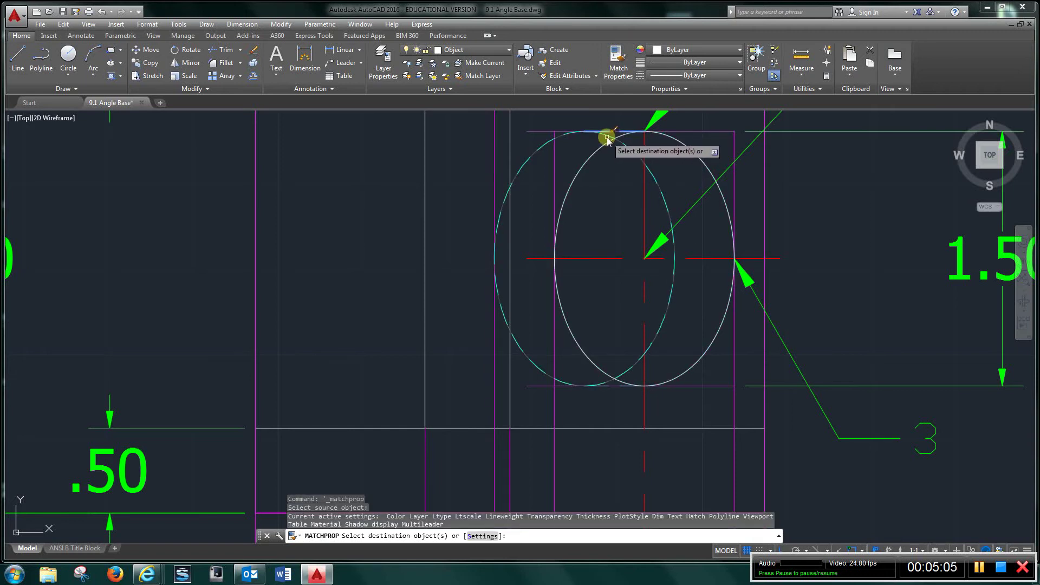
{"action": "right_click", "coordinate": [794, 196]}
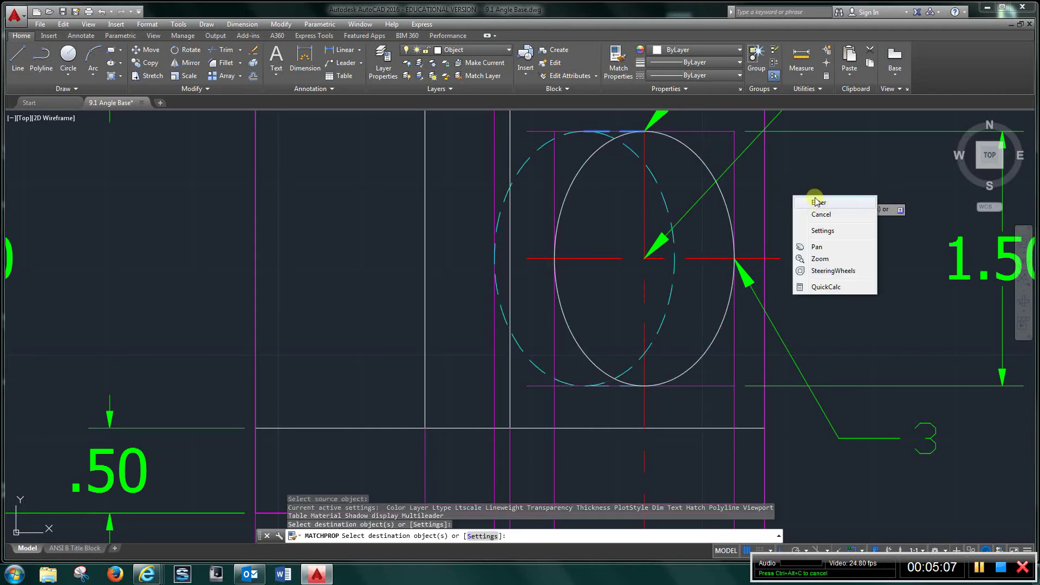
{"action": "left_click", "coordinate": [816, 201]}
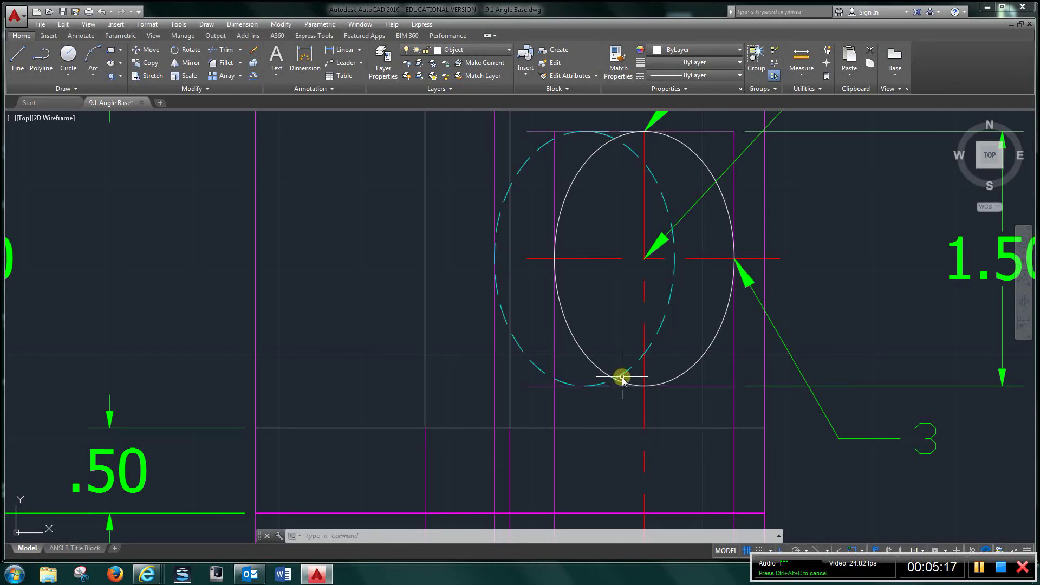
{"action": "scroll", "coordinate": [676, 190], "scroll_direction": "down", "scroll_amount": 10}
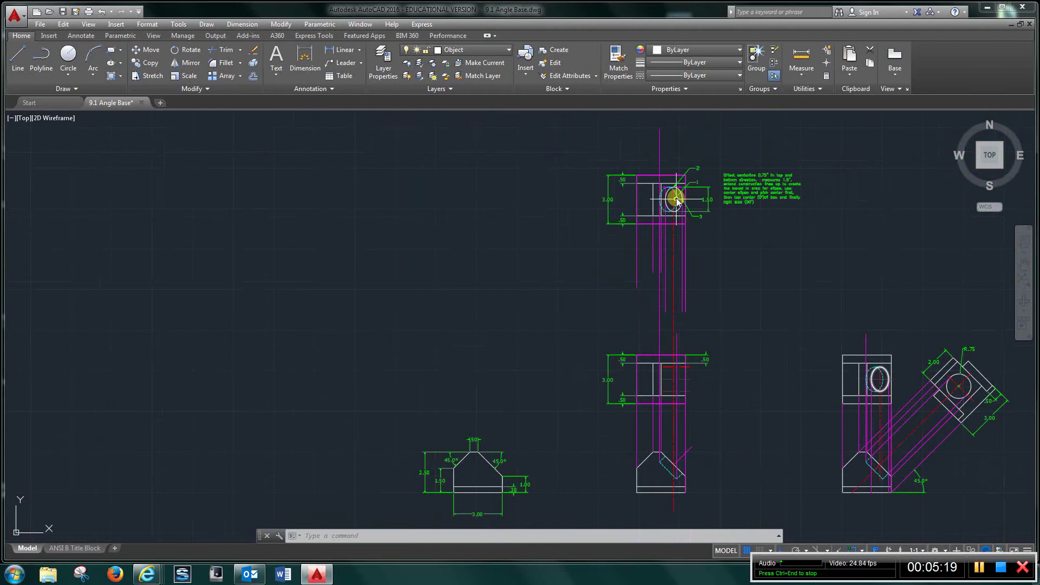
{"action": "mouse_move", "coordinate": [877, 433]}
{"action": "middle_mouse_down"}
{"action": "mouse_move", "coordinate": [693, 351]}
{"action": "mouse_move", "coordinate": [580, 342]}
{"action": "middle_mouse_up"}
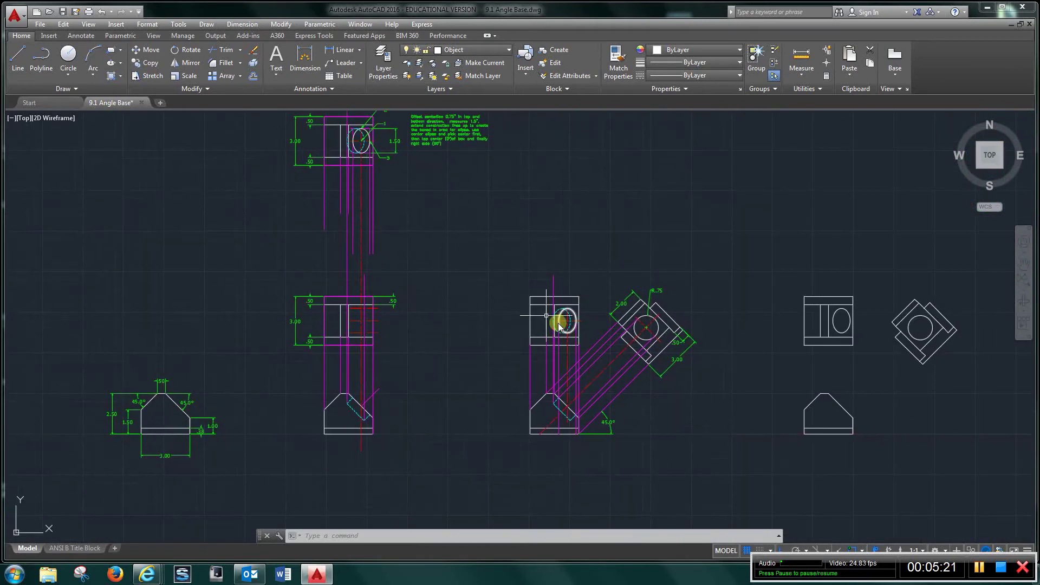
{"action": "middle_click_drag", "start_coordinate": [390, 138], "coordinate": [459, 231]}
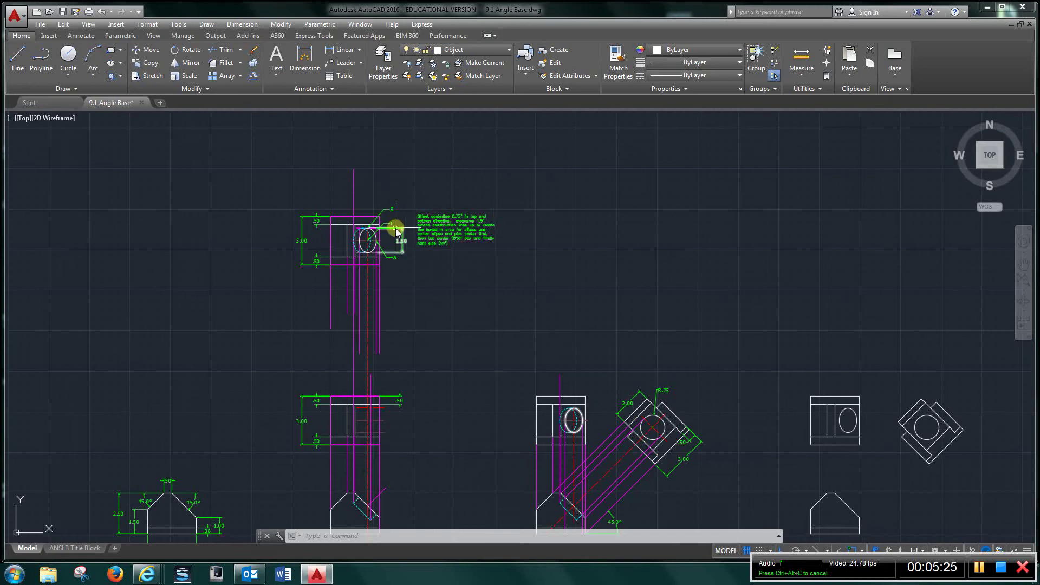
{"action": "scroll", "coordinate": [359, 240], "scroll_direction": "up", "scroll_amount": 4}
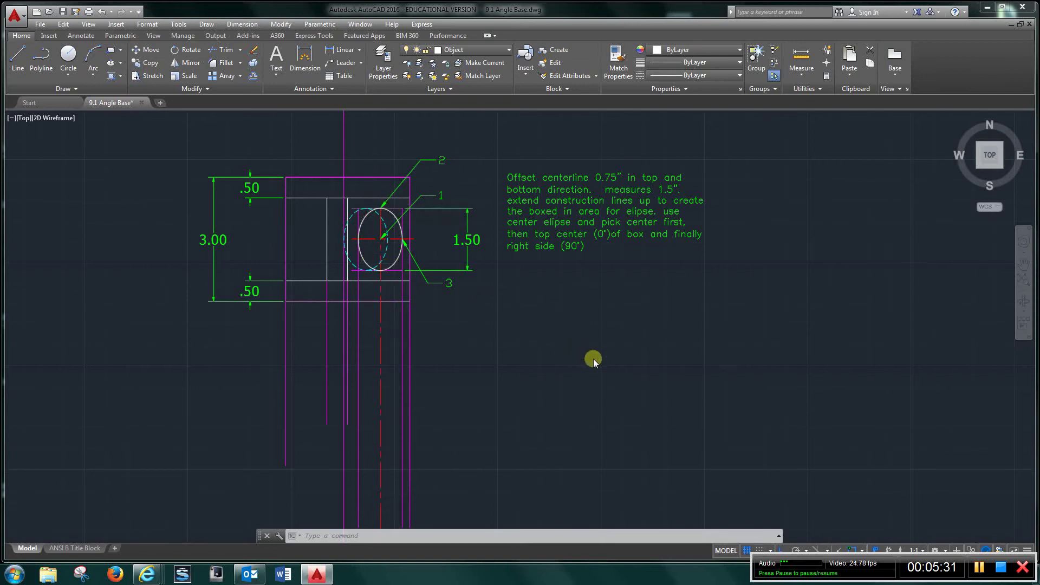
{"action": "scroll", "coordinate": [646, 455], "scroll_direction": "down", "scroll_amount": 4}
{"action": "middle_click_drag", "start_coordinate": [645, 455], "coordinate": [498, 214]}
{"action": "scroll", "coordinate": [590, 275], "scroll_direction": "up", "scroll_amount": 4}
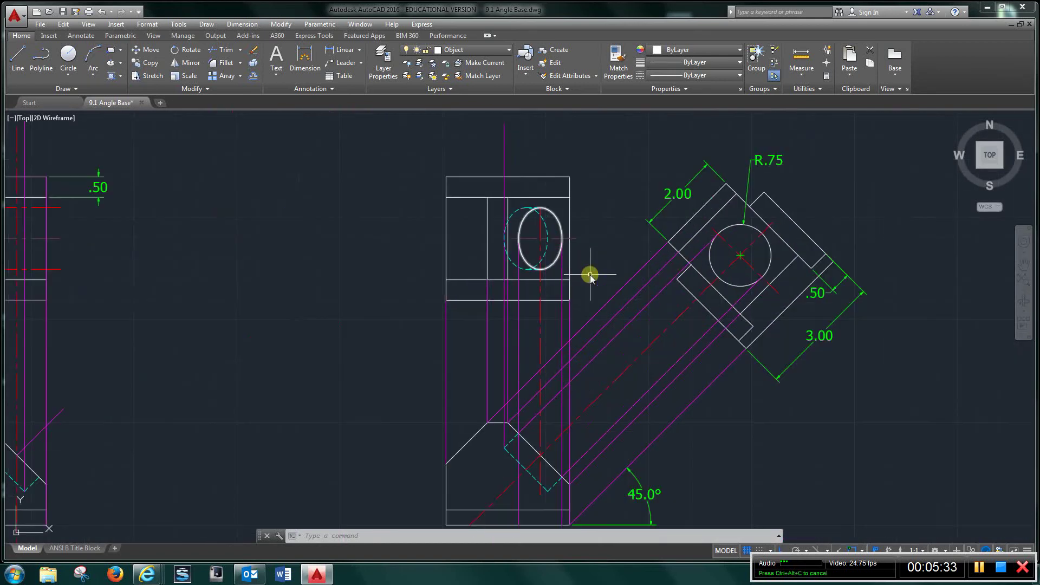
{"action": "scroll", "coordinate": [543, 243], "scroll_direction": "down", "scroll_amount": 2}
{"action": "scroll", "coordinate": [536, 239], "scroll_direction": "up", "scroll_amount": 2}
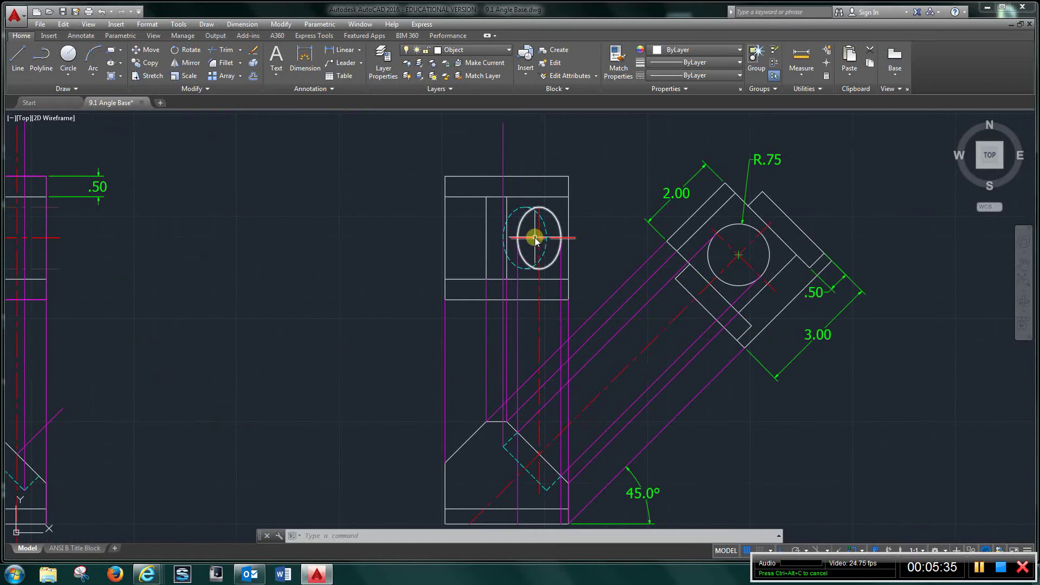
{"action": "scroll", "coordinate": [536, 241], "scroll_direction": "down", "scroll_amount": 2}
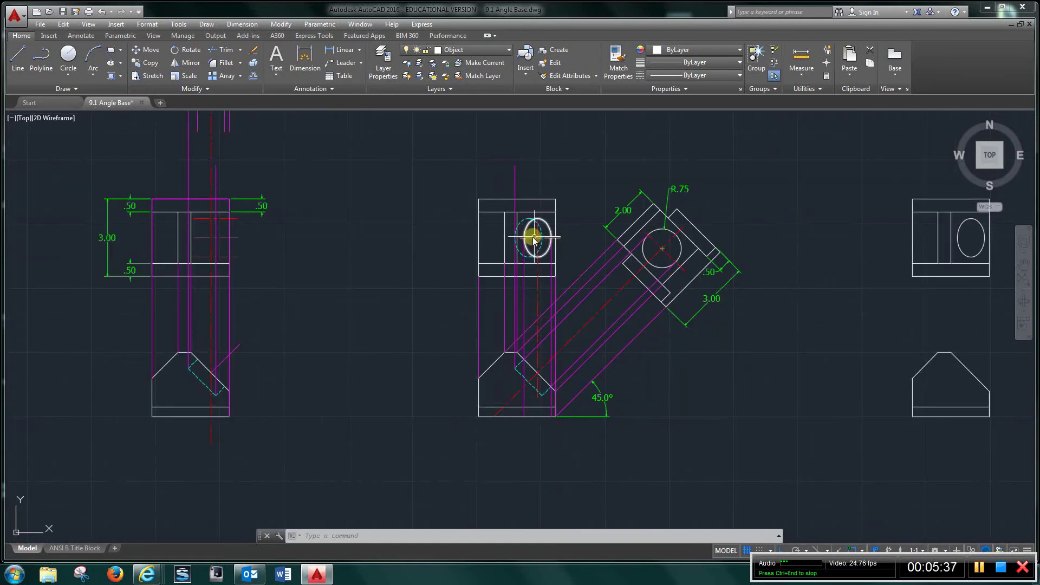
{"action": "scroll", "coordinate": [536, 238], "scroll_direction": "up", "scroll_amount": 4}
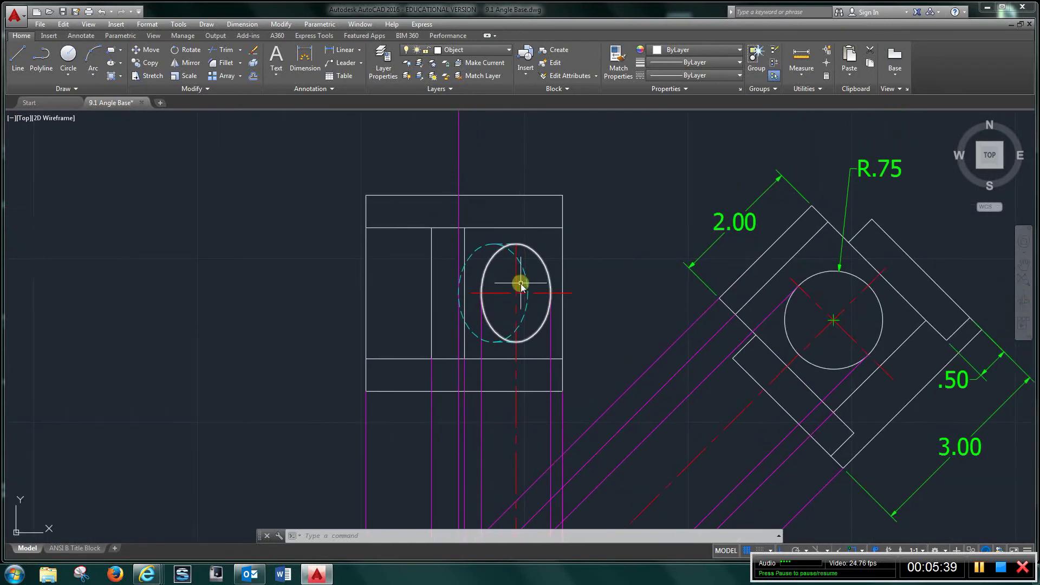
{"action": "scroll", "coordinate": [520, 280], "scroll_direction": "up", "scroll_amount": 1}
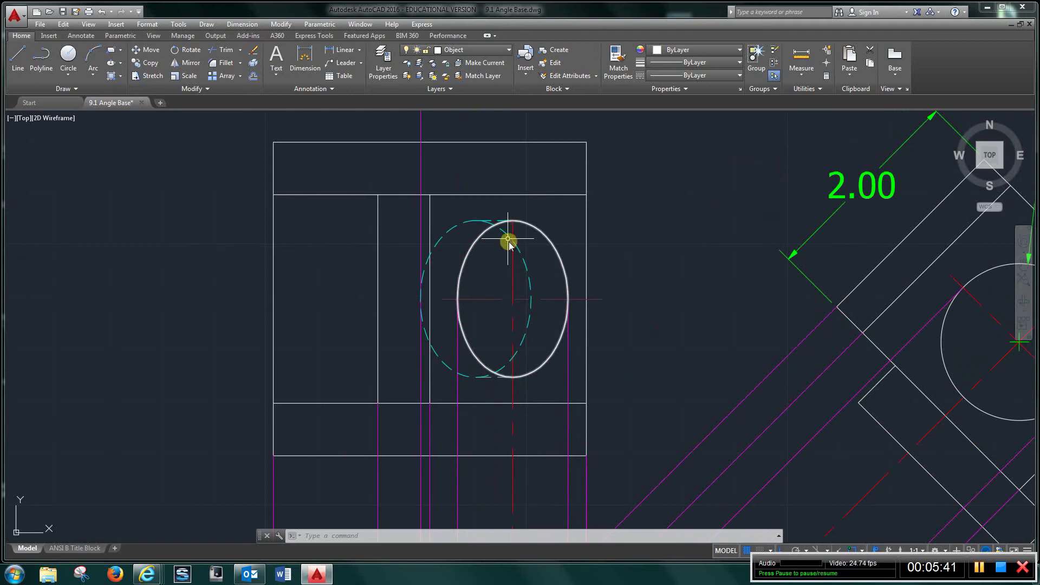
Step: Trim the dashed ellipse arc lying inside the solid ellipse, using the solid ellipse as cutting edge
{"action": "left_click", "coordinate": [225, 52]}
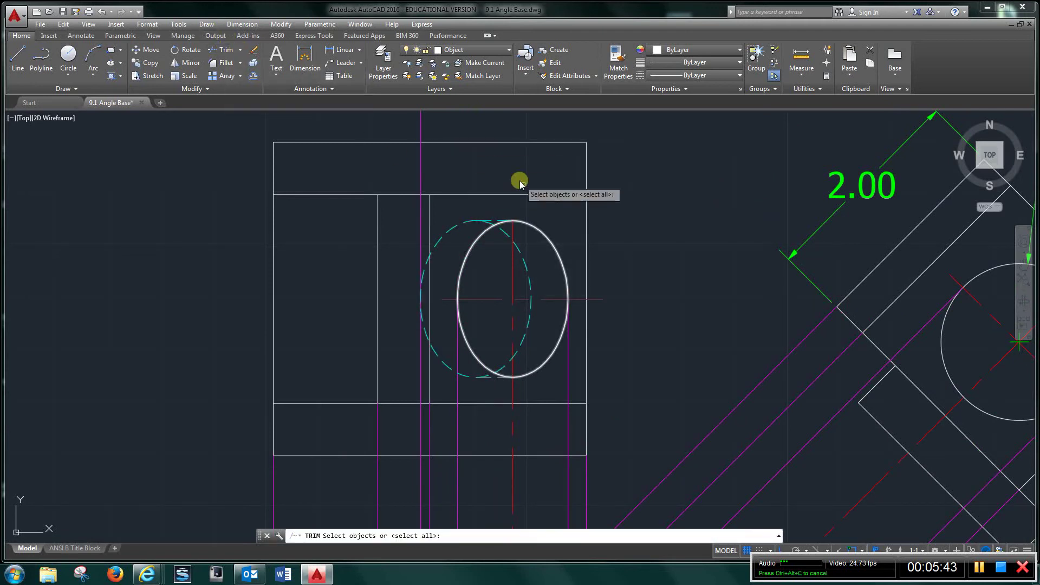
{"action": "left_click", "coordinate": [542, 237]}
{"action": "key", "text": "Return"}
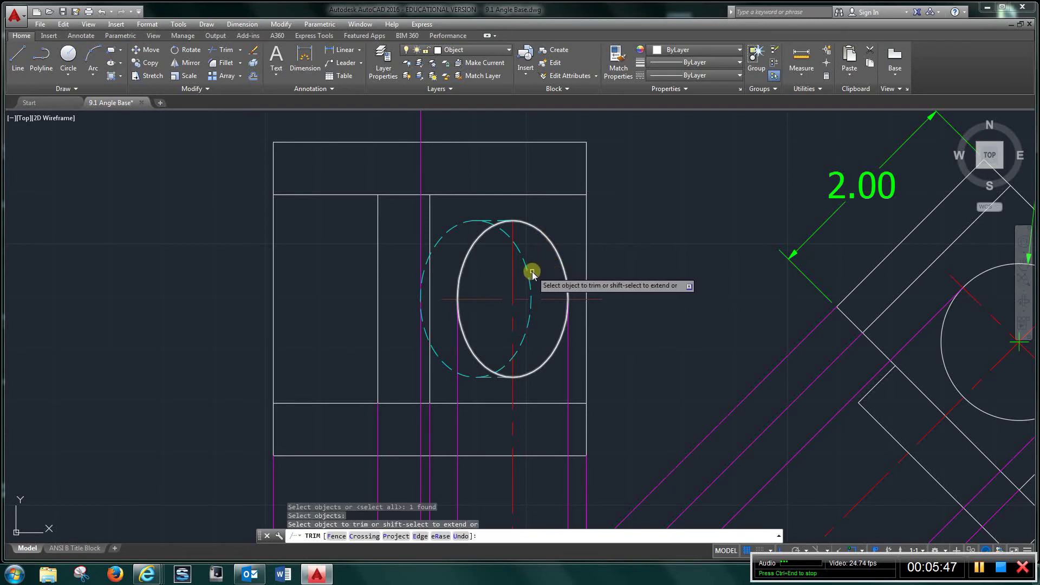
{"action": "left_click", "coordinate": [531, 273]}
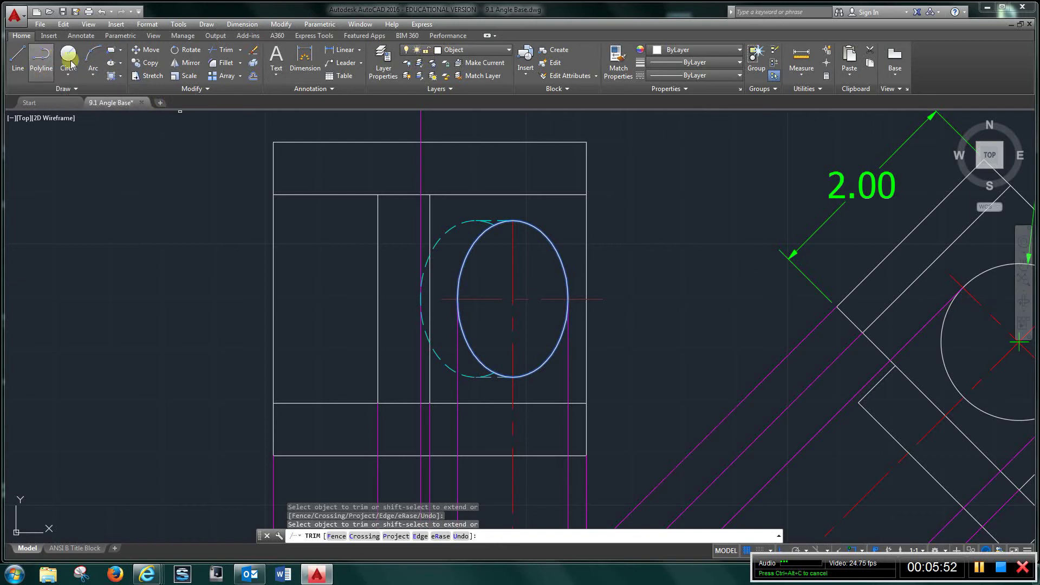
Step: Begin a new ellipse on the existing centre, then abandon it
{"action": "left_click", "coordinate": [111, 63]}
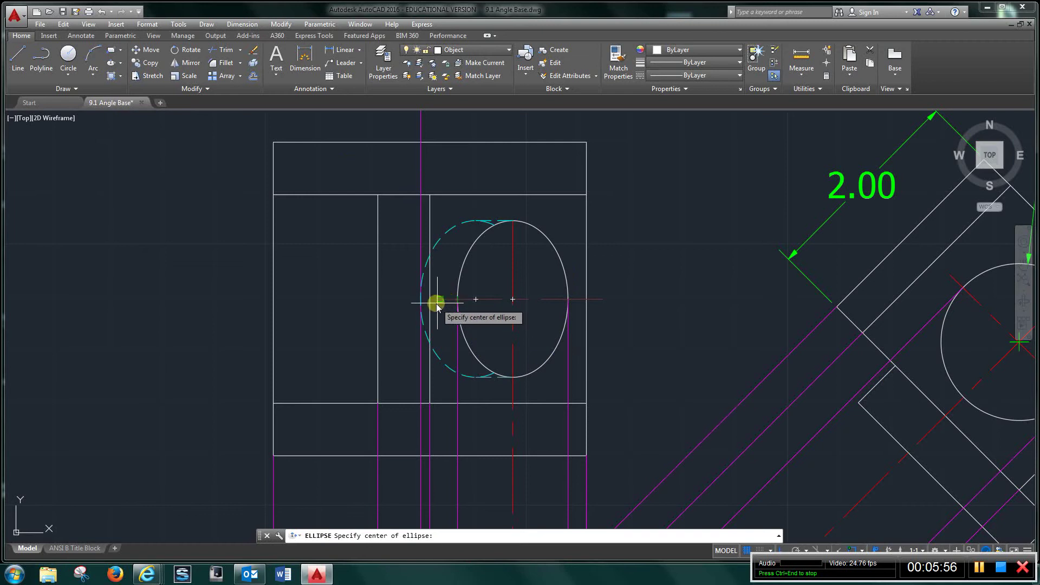
{"action": "left_click", "coordinate": [475, 300]}
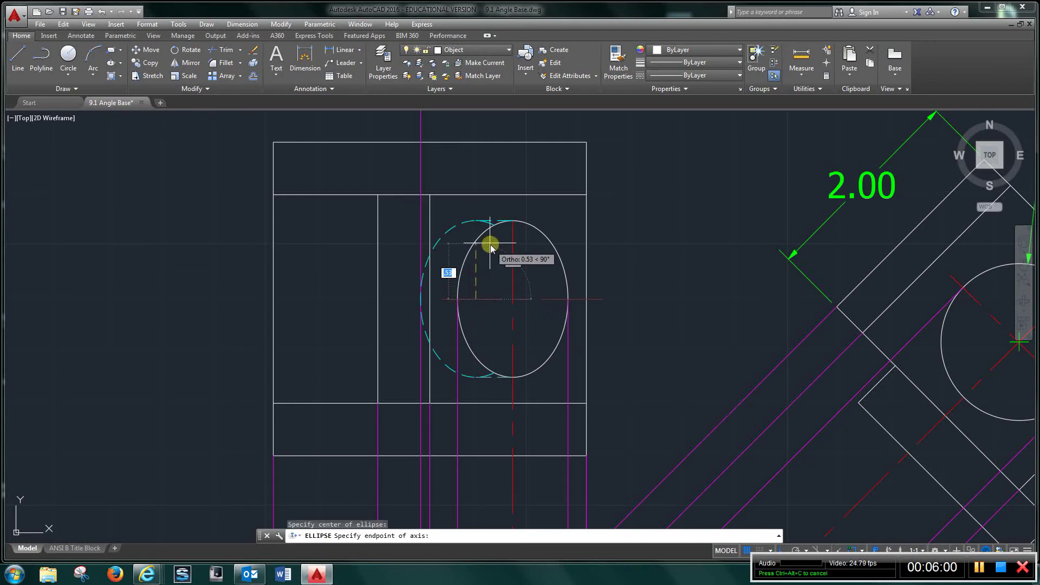
{"action": "left_click", "coordinate": [474, 222]}
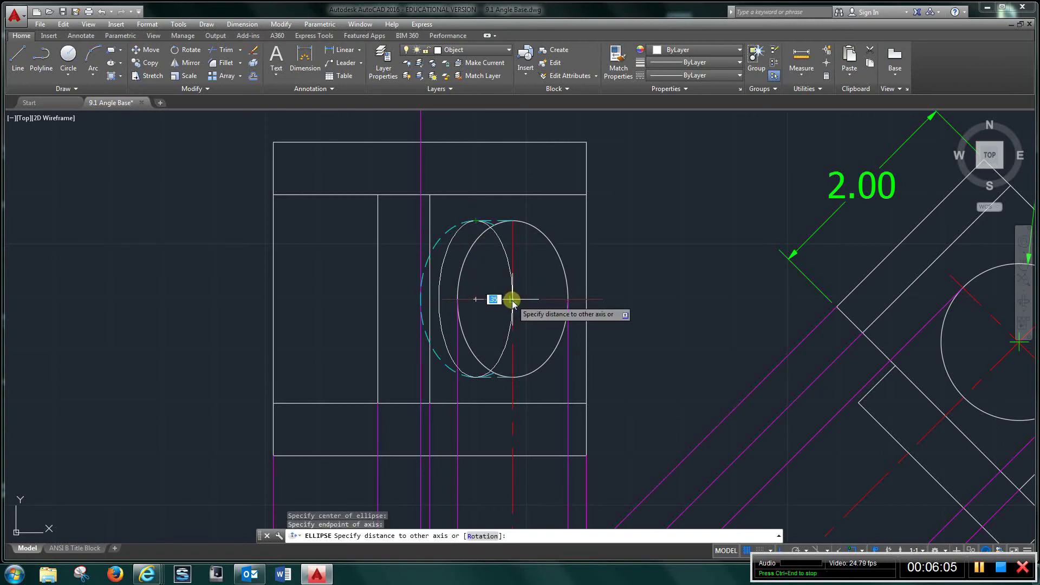
{"action": "key", "text": "Escape"}
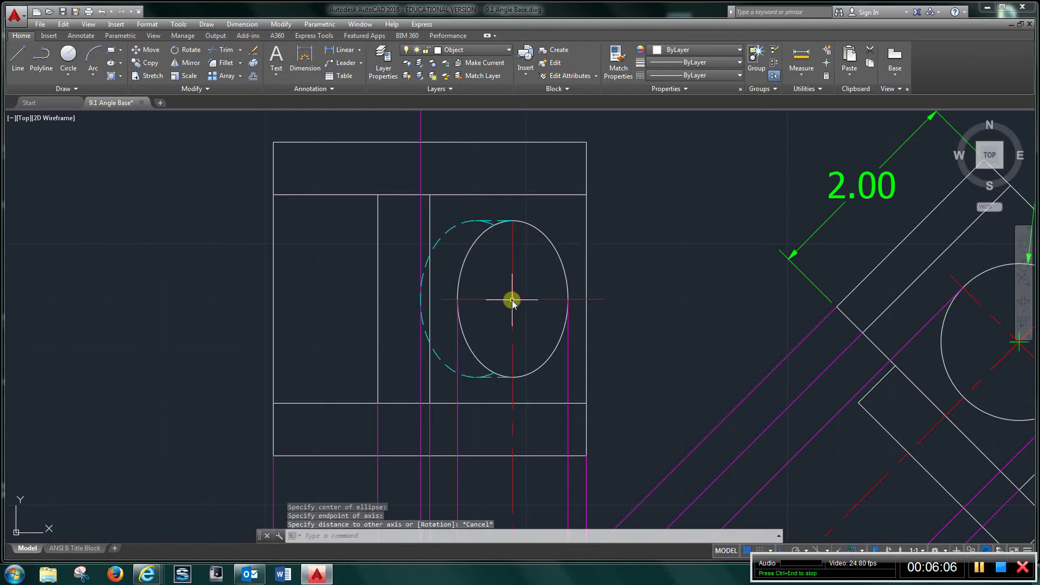
Step: Copy the solid ellipse from its left quadrant to a spot further left
{"action": "left_click", "coordinate": [147, 64]}
{"action": "left_click", "coordinate": [538, 231]}
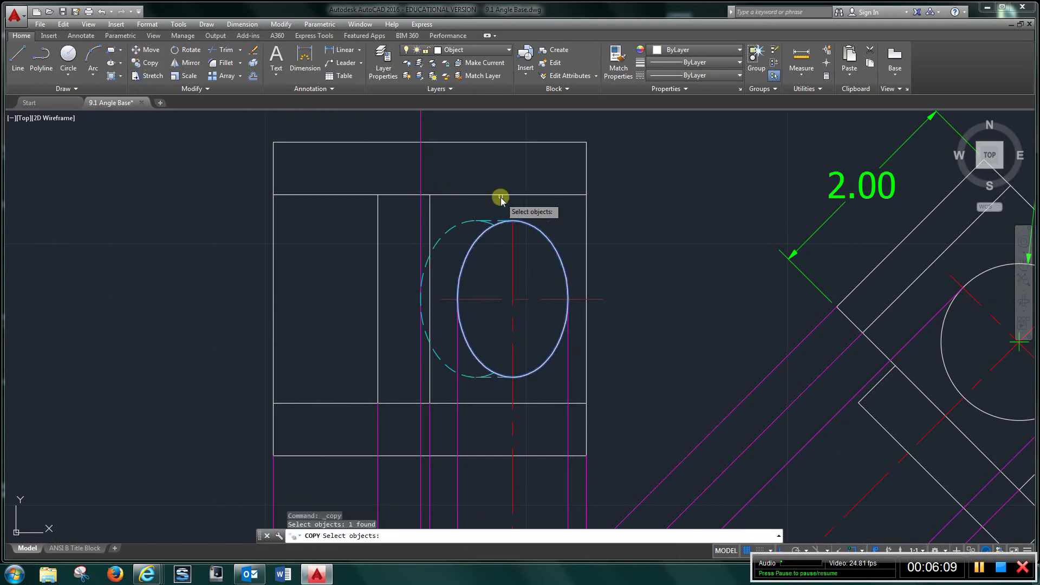
{"action": "key", "text": "Return"}
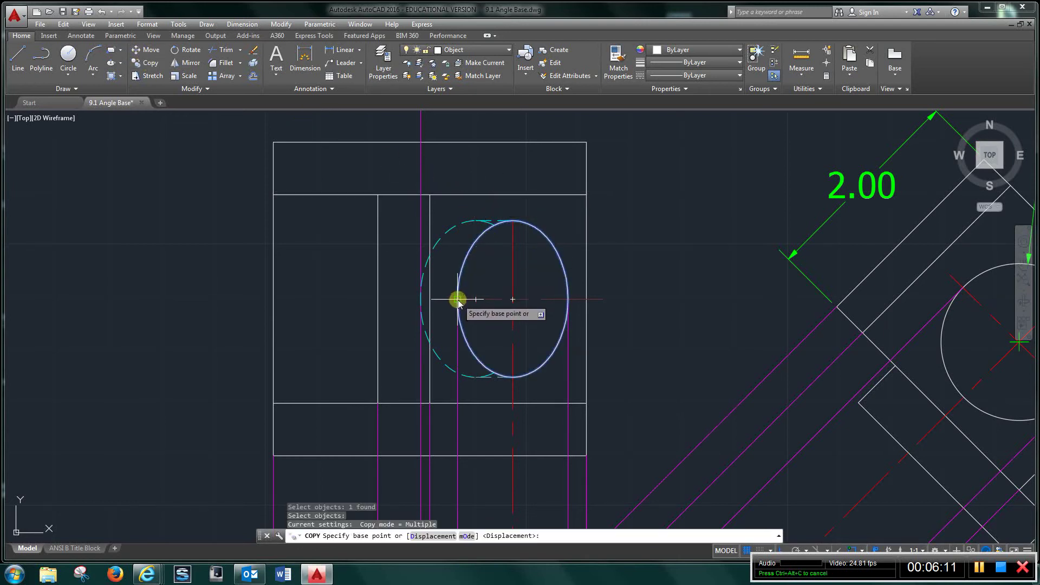
{"action": "left_click", "coordinate": [459, 299]}
{"action": "left_click", "coordinate": [421, 299]}
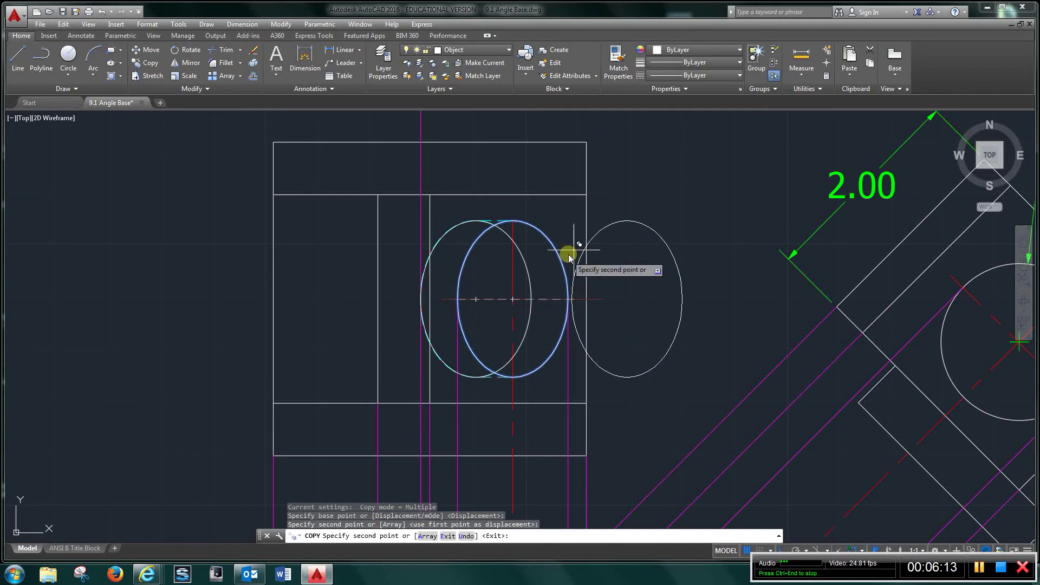
{"action": "right_click", "coordinate": [629, 198]}
{"action": "left_click", "coordinate": [642, 203]}
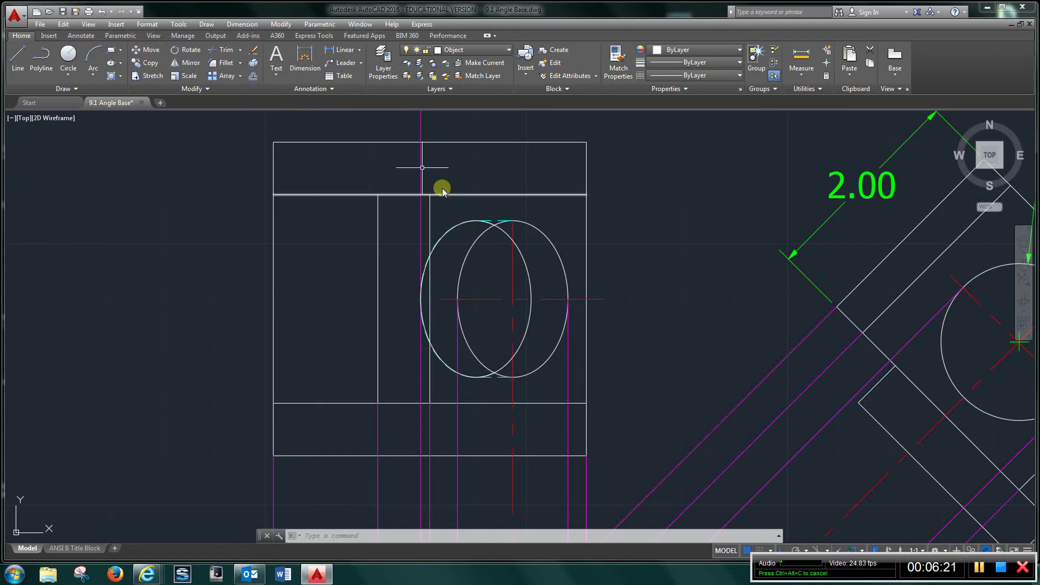
Step: Run Trim with the right ellipse as the cutting edge, then end it
{"action": "left_click", "coordinate": [222, 50]}
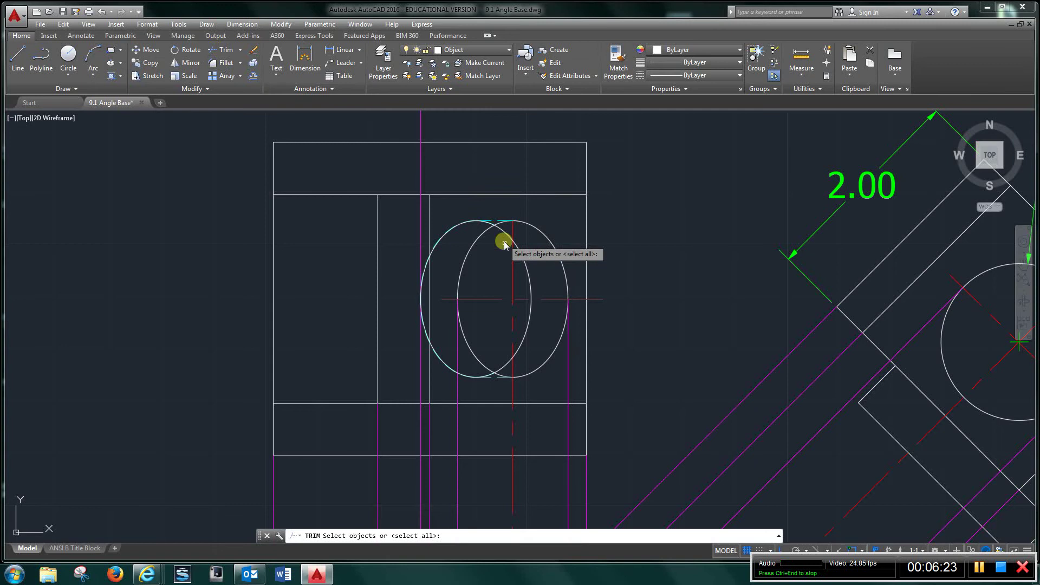
{"action": "left_click", "coordinate": [469, 249]}
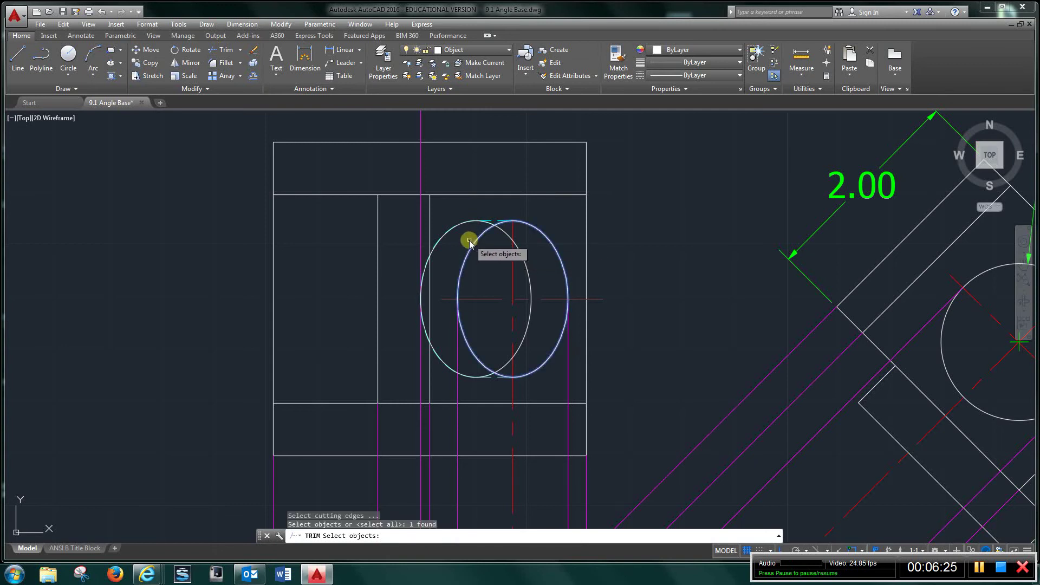
{"action": "key", "text": "Return"}
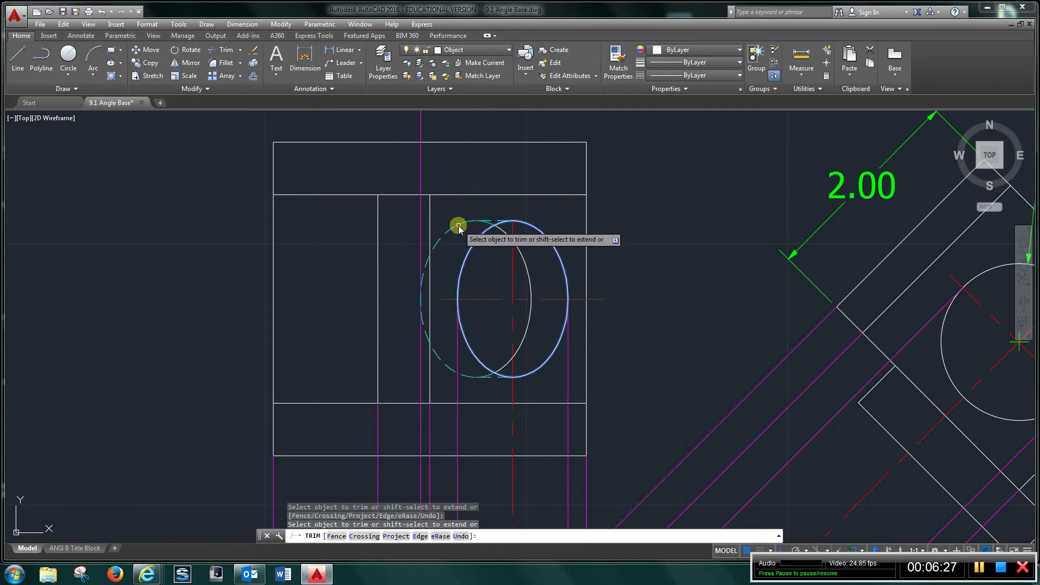
{"action": "right_click", "coordinate": [462, 224]}
{"action": "left_click", "coordinate": [499, 232]}
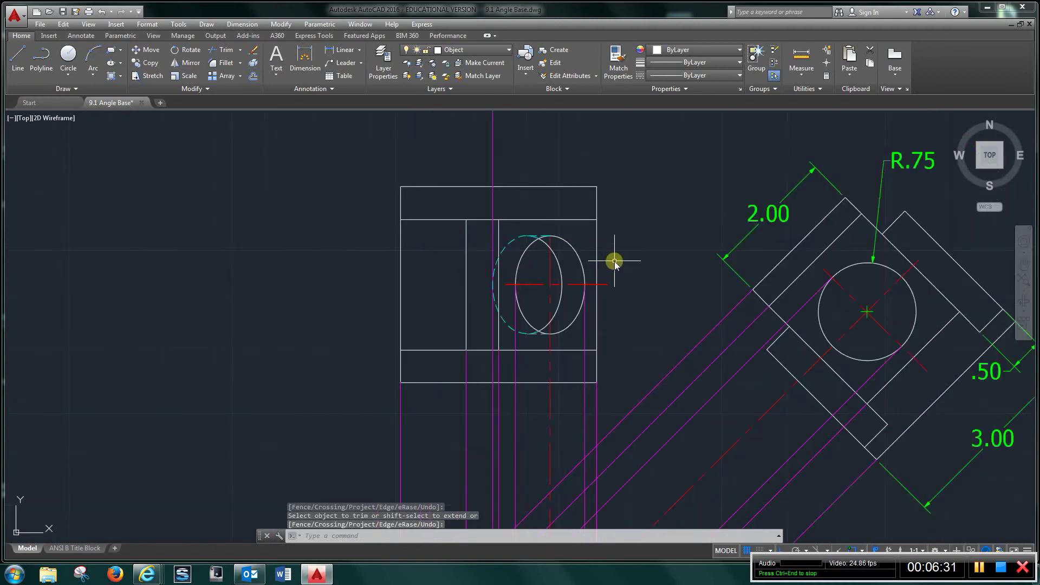
Step: Zoom and pan in on the middle drawing set's front view with its overlapping solid and dashed ellipses
{"action": "scroll", "coordinate": [596, 265], "scroll_direction": "down", "scroll_amount": 3}
{"action": "middle_click_drag", "start_coordinate": [631, 296], "coordinate": [559, 232]}
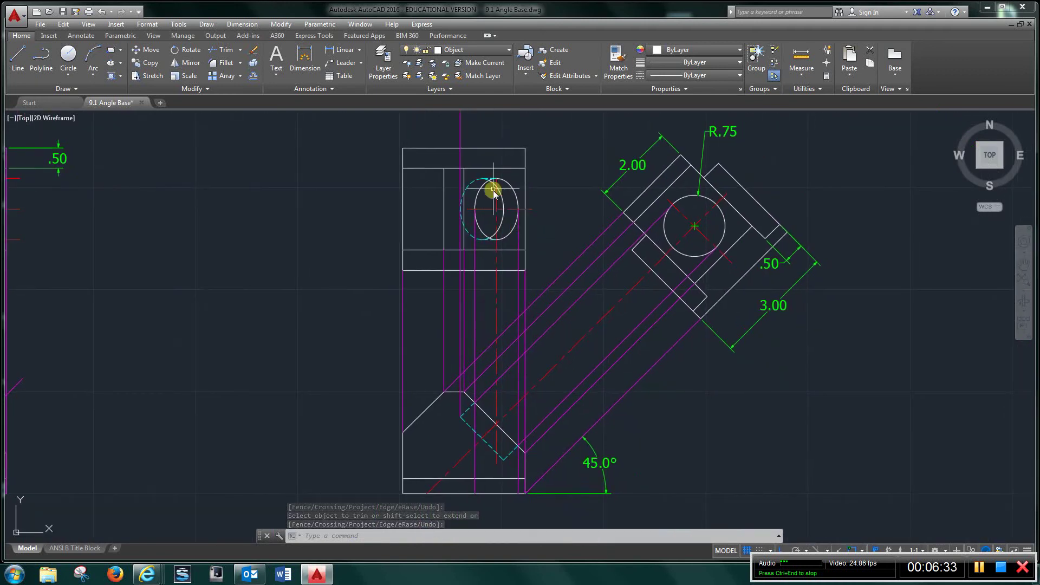
{"action": "scroll", "coordinate": [603, 327], "scroll_direction": "down", "scroll_amount": 2}
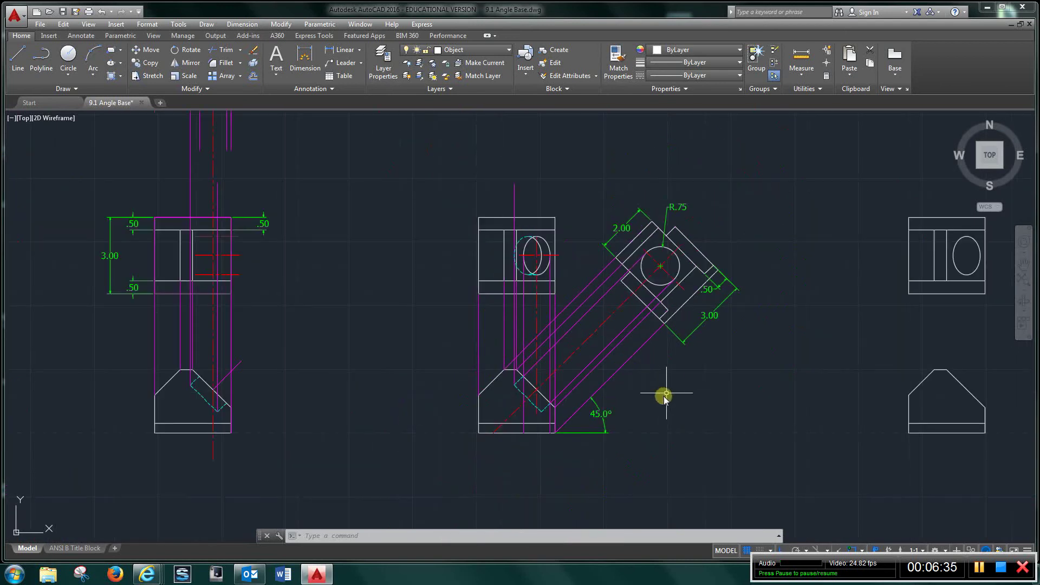
{"action": "mouse_move", "coordinate": [664, 395]}
{"action": "middle_mouse_down"}
{"action": "mouse_move", "coordinate": [457, 378]}
{"action": "mouse_move", "coordinate": [363, 407]}
{"action": "middle_mouse_up"}
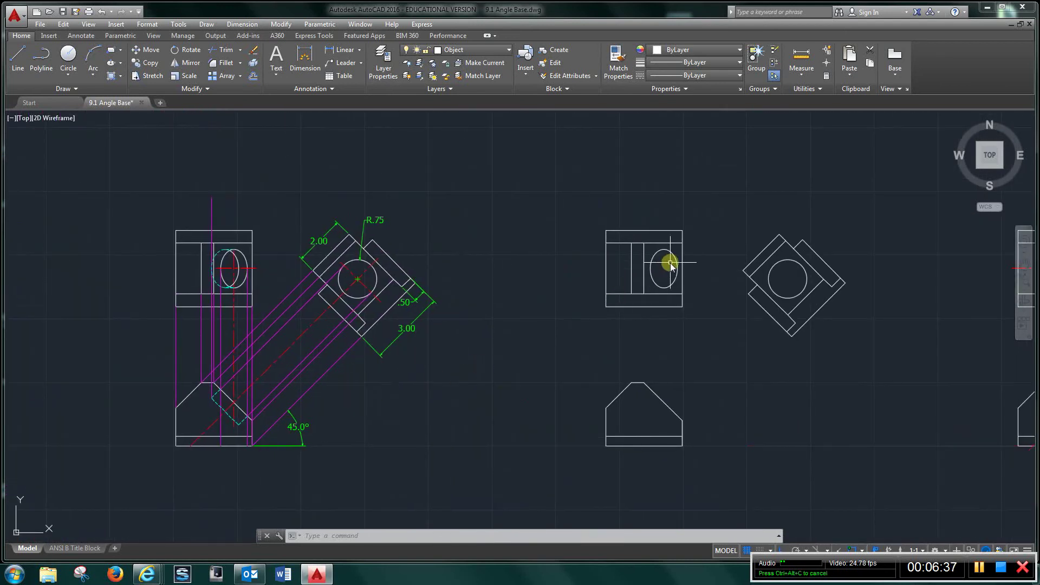
{"action": "scroll", "coordinate": [666, 269], "scroll_direction": "down", "scroll_amount": 2}
{"action": "mouse_move", "coordinate": [666, 271]}
{"action": "middle_mouse_down"}
{"action": "mouse_move", "coordinate": [585, 297]}
{"action": "mouse_move", "coordinate": [390, 292]}
{"action": "middle_mouse_up"}
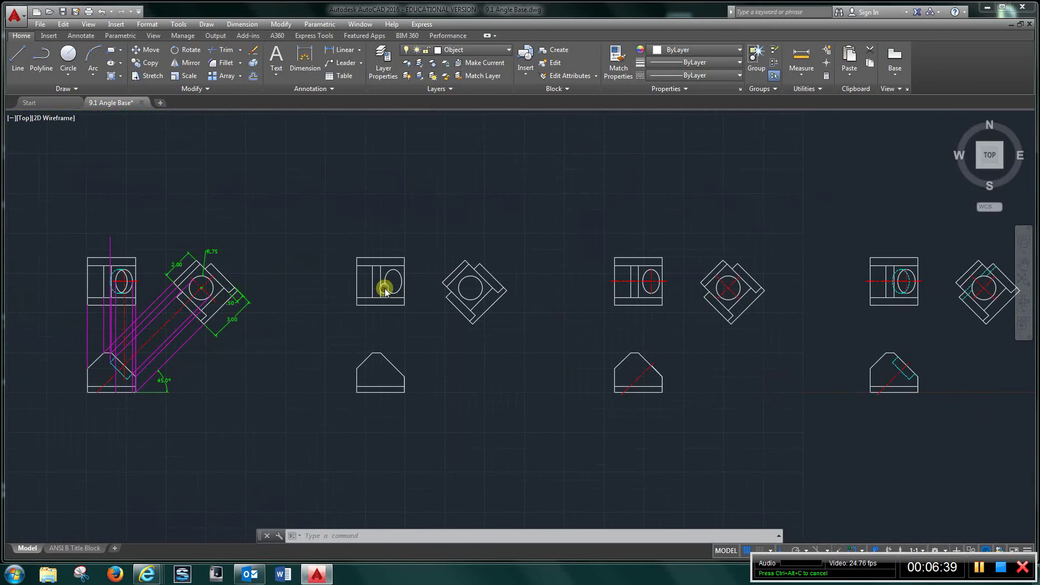
{"action": "middle_click_drag", "start_coordinate": [384, 288], "coordinate": [406, 291]}
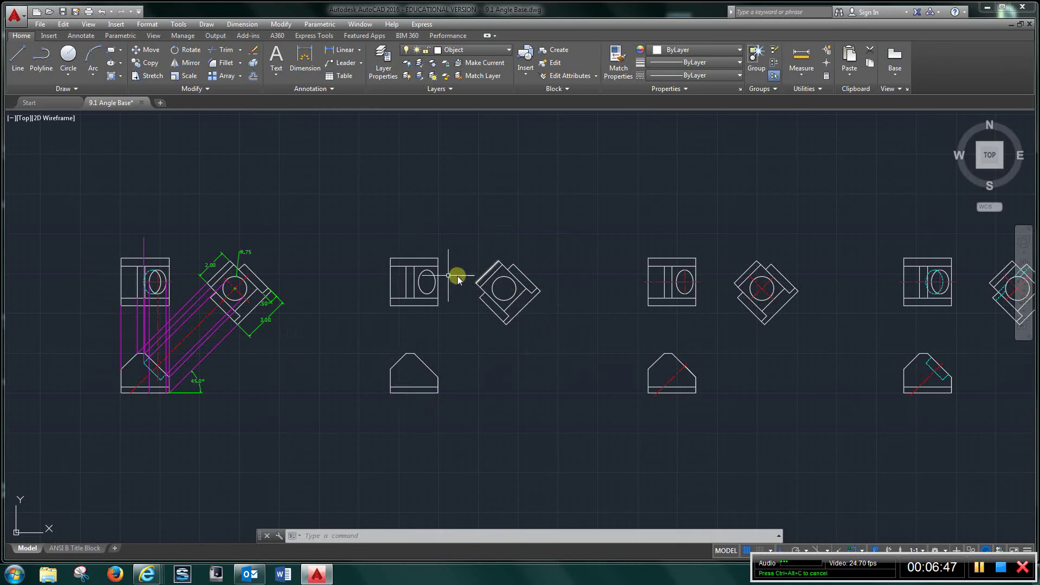
{"action": "scroll", "coordinate": [428, 281], "scroll_direction": "up", "scroll_amount": 6}
{"action": "scroll", "coordinate": [428, 281], "scroll_direction": "down", "scroll_amount": 5}
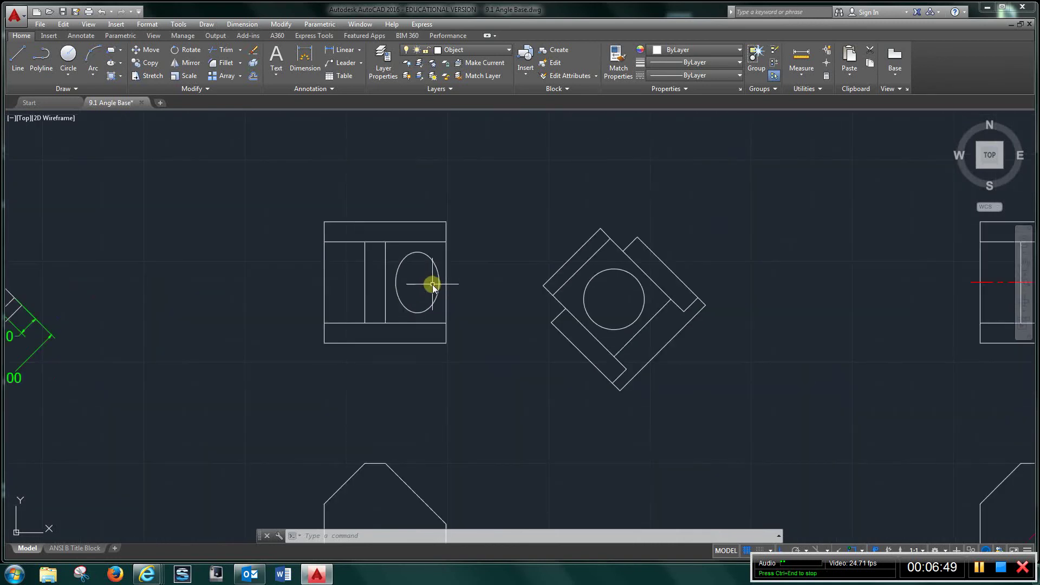
{"action": "middle_click_drag", "start_coordinate": [578, 314], "coordinate": [372, 321]}
{"action": "middle_click_drag", "start_coordinate": [885, 349], "coordinate": [599, 325]}
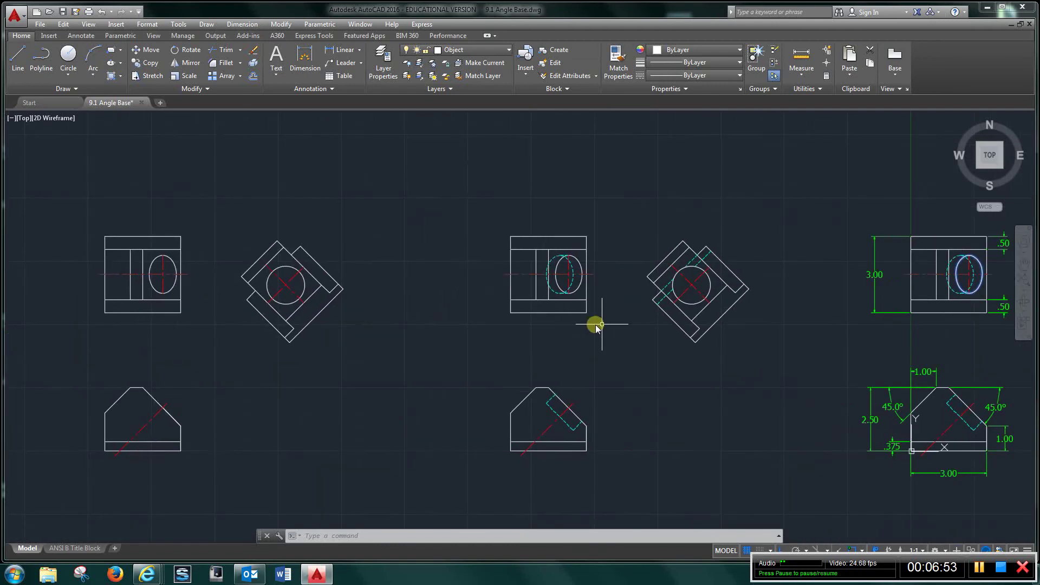
{"action": "scroll", "coordinate": [609, 320], "scroll_direction": "up", "scroll_amount": 4}
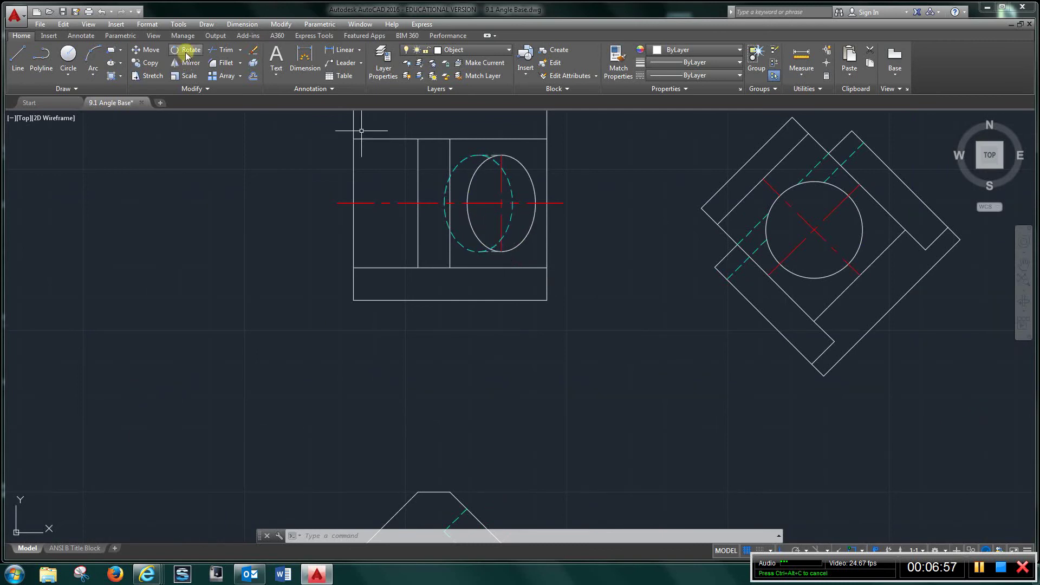
Step: Trim the hidden ellipse using the visible ellipse as the cutting edge
{"action": "left_click", "coordinate": [228, 52]}
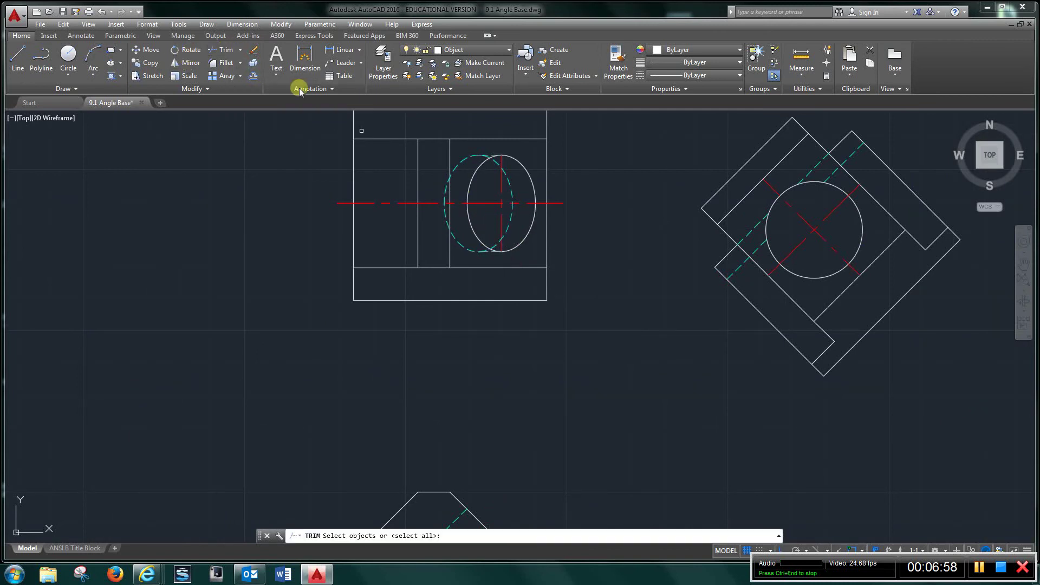
{"action": "left_click", "coordinate": [513, 250]}
{"action": "key", "text": "Return"}
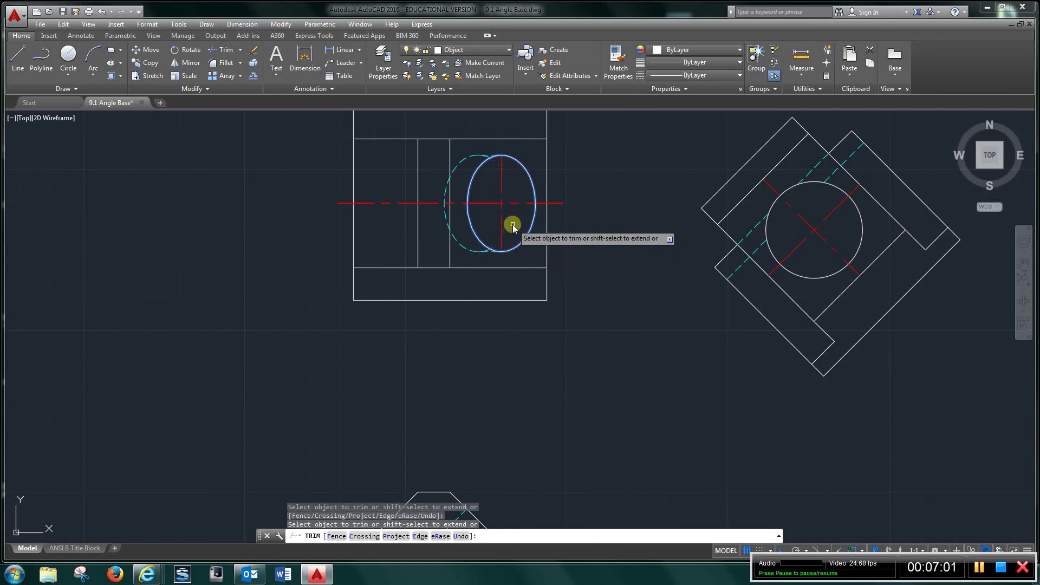
{"action": "right_click", "coordinate": [513, 226]}
{"action": "left_click", "coordinate": [529, 232]}
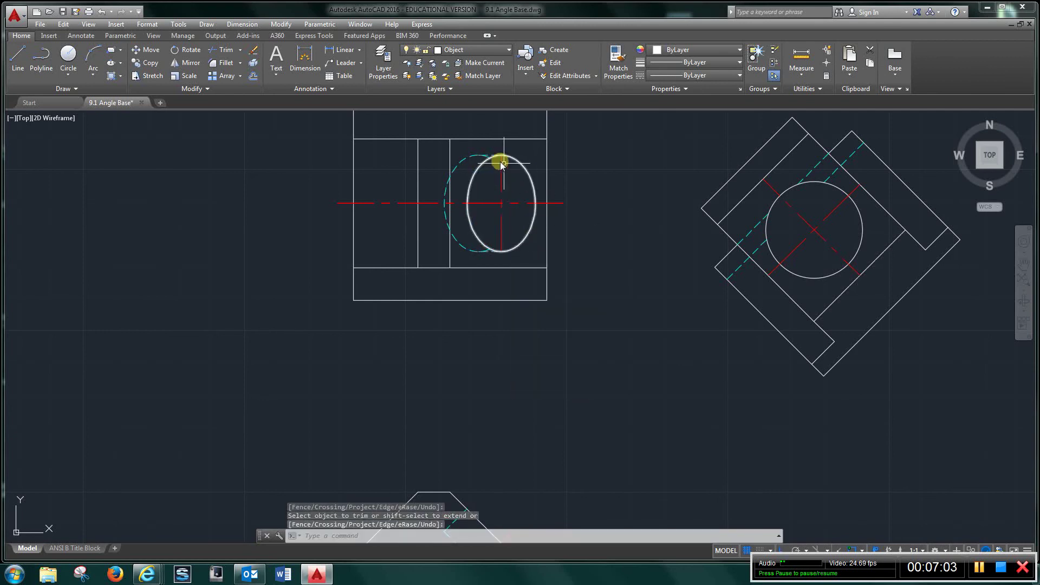
Step: Copy the visible ellipse to its left edge as a new trim boundary
{"action": "left_click", "coordinate": [153, 65]}
{"action": "left_click", "coordinate": [471, 181]}
{"action": "key", "text": "Return"}
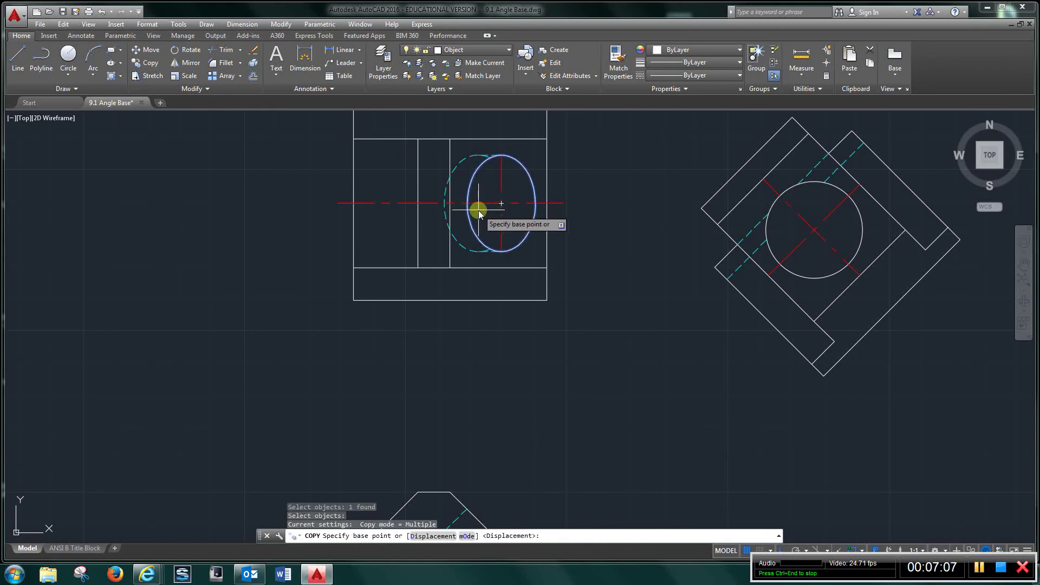
{"action": "left_click", "coordinate": [463, 205]}
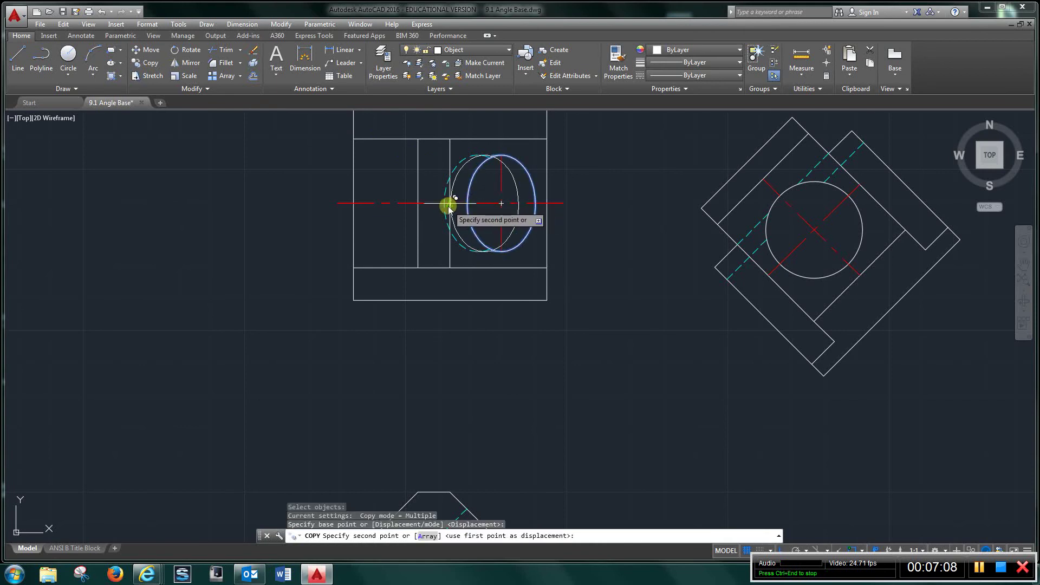
{"action": "right_click", "coordinate": [471, 202]}
{"action": "left_click", "coordinate": [490, 205]}
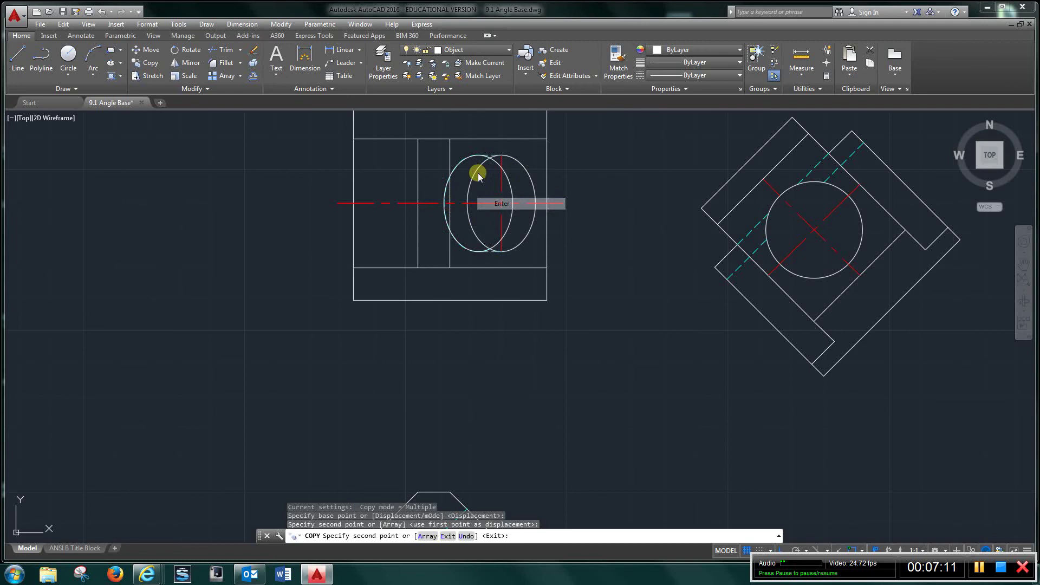
Step: Trim again against the left ellipse copy, leaving the hidden ellipse as a dashed left arc
{"action": "left_click", "coordinate": [217, 56]}
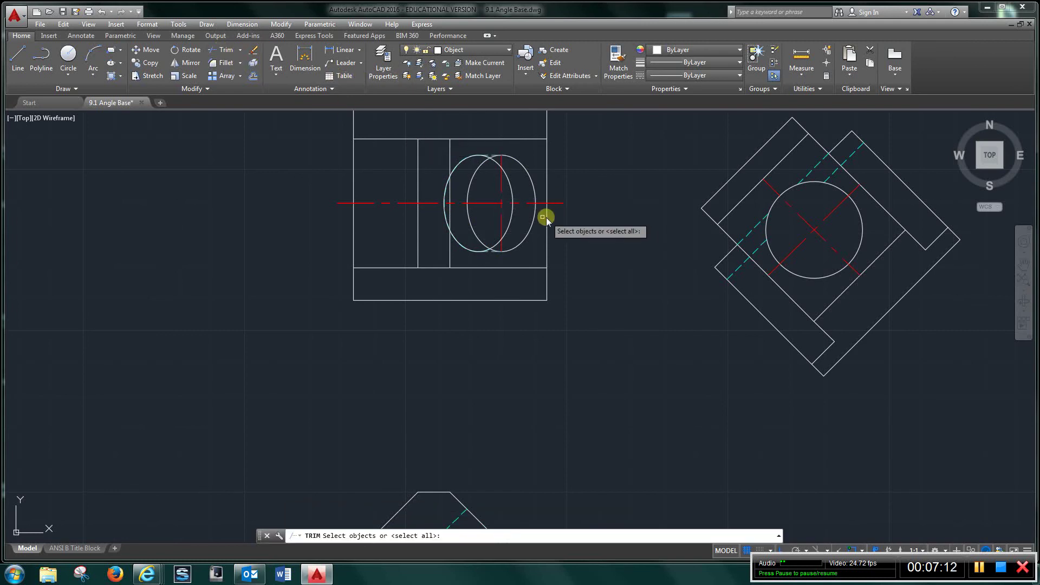
{"action": "left_click", "coordinate": [469, 180]}
{"action": "key", "text": "Return"}
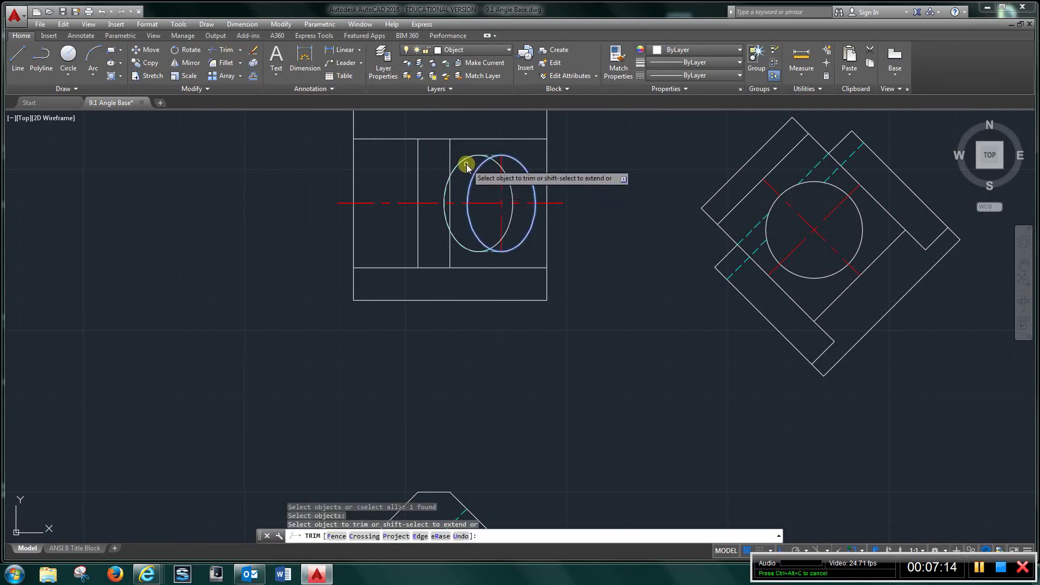
{"action": "right_click", "coordinate": [467, 161]}
{"action": "left_click", "coordinate": [482, 166]}
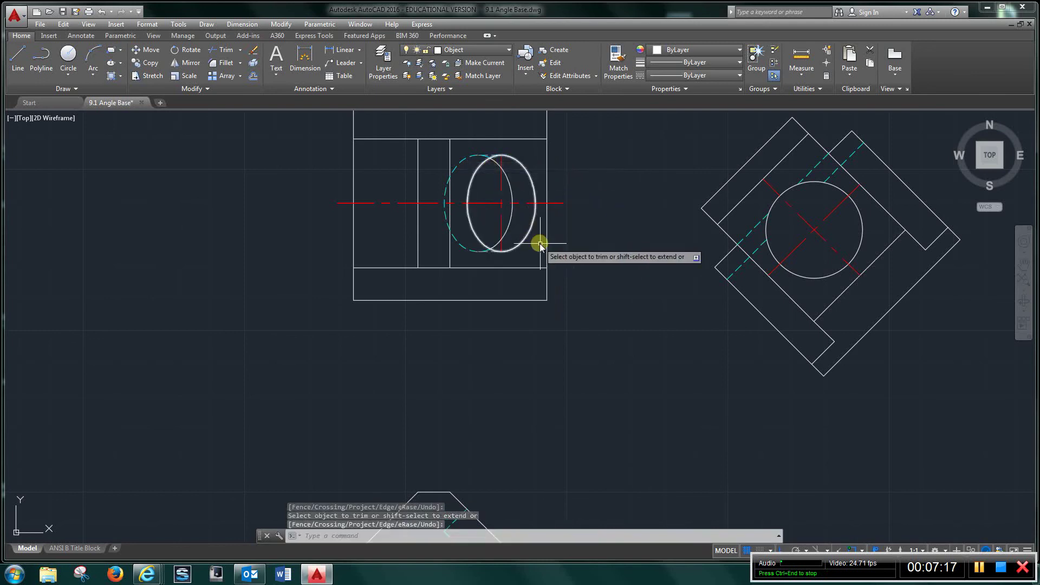
{"action": "scroll", "coordinate": [547, 244], "scroll_direction": "down", "scroll_amount": 4}
{"action": "middle_click_drag", "start_coordinate": [664, 324], "coordinate": [400, 315]}
Step: Copy the dimensioned front view's visible ellipse 0.55 to the left
{"action": "scroll", "coordinate": [686, 272], "scroll_direction": "up", "scroll_amount": 6}
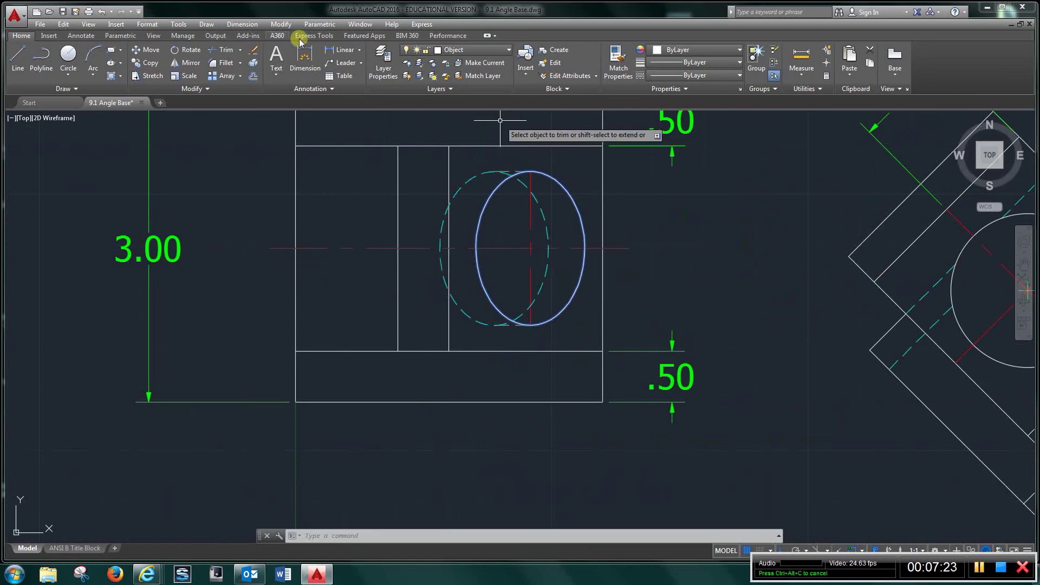
{"action": "left_click", "coordinate": [146, 62]}
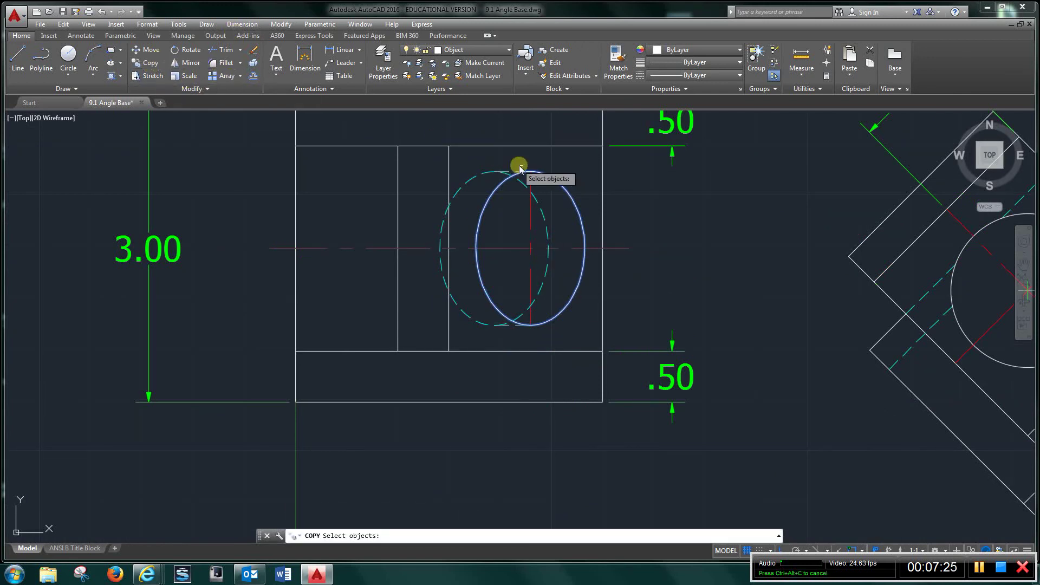
{"action": "left_click", "coordinate": [562, 188]}
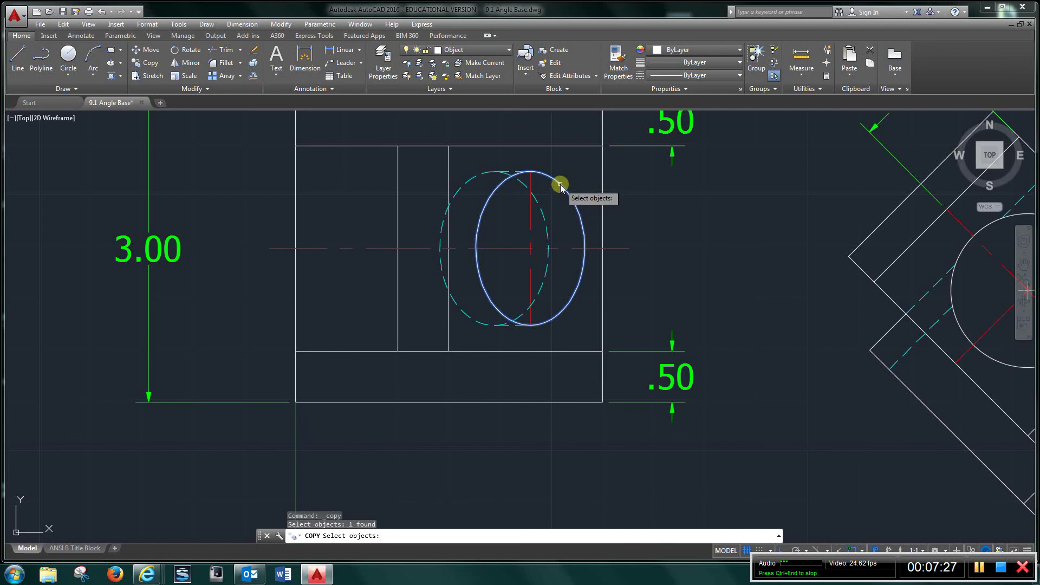
{"action": "left_click", "coordinate": [149, 64]}
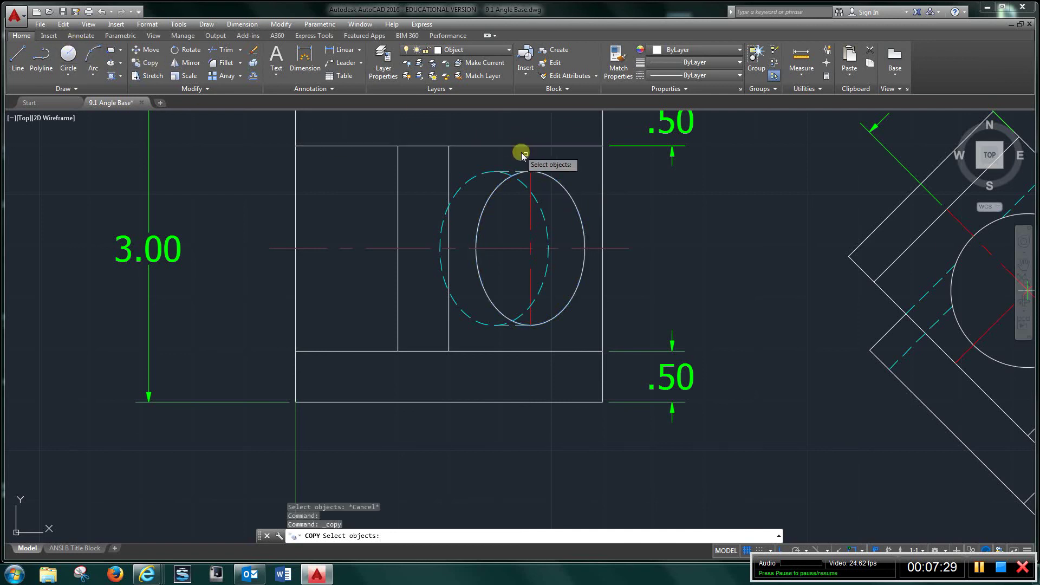
{"action": "left_click", "coordinate": [557, 180]}
{"action": "key", "text": "Return"}
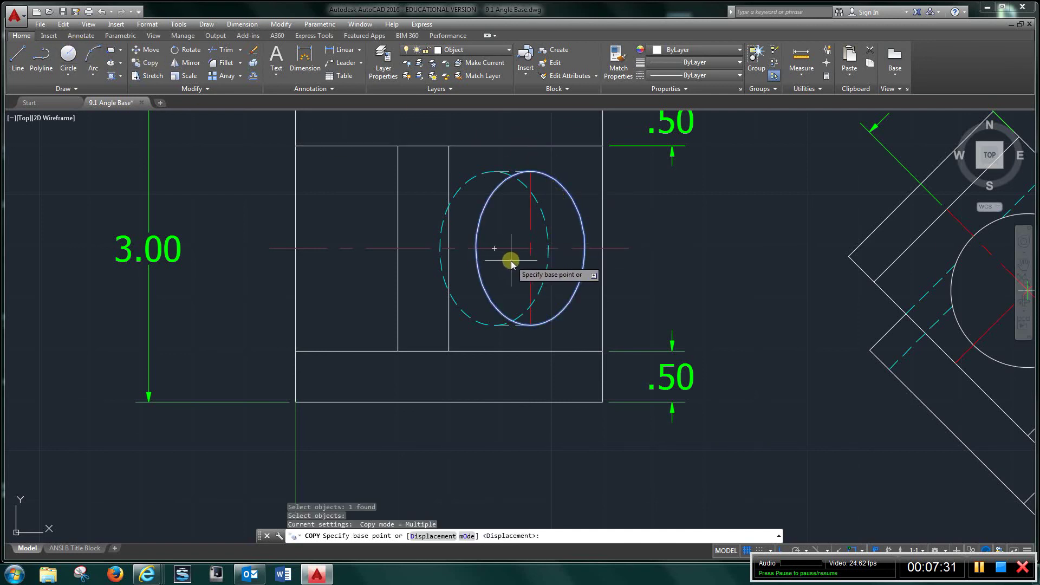
{"action": "left_click", "coordinate": [476, 249]}
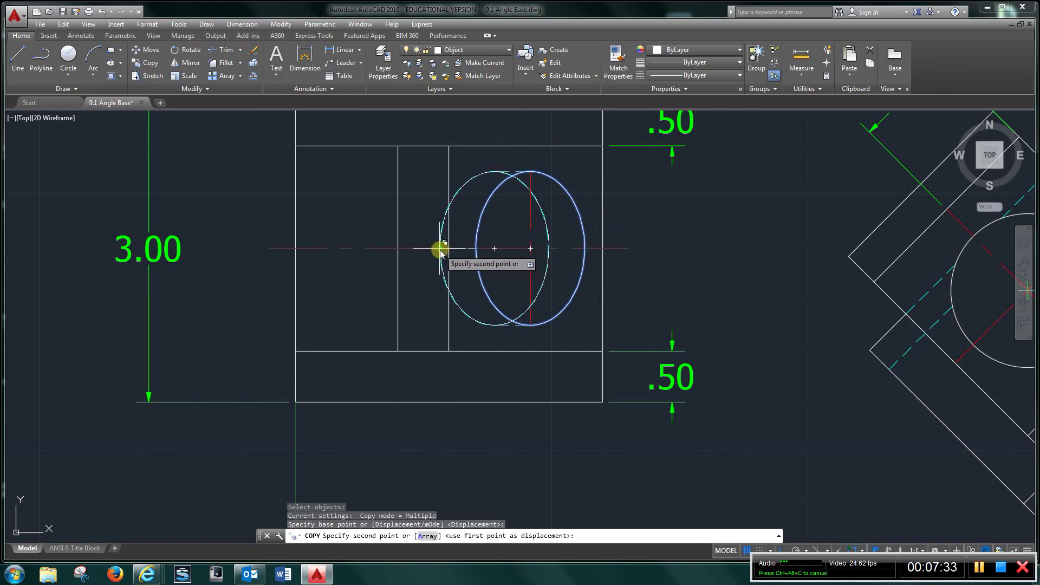
{"action": "left_click", "coordinate": [441, 253]}
{"action": "right_click", "coordinate": [417, 204]}
{"action": "left_click", "coordinate": [427, 202]}
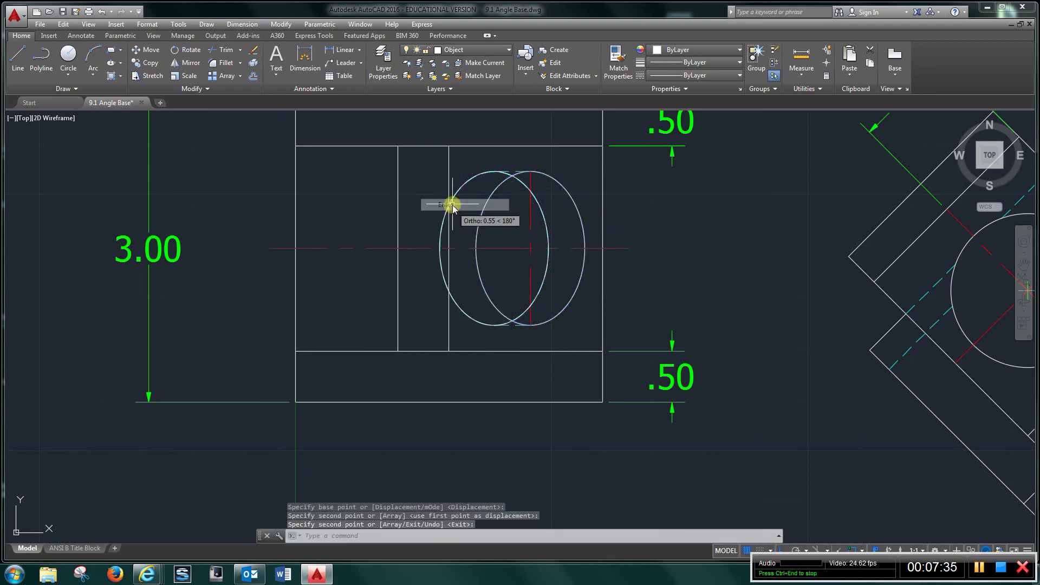
Step: Trim the left ellipse against the right ellipse, leaving a dashed arc on the left
{"action": "left_click", "coordinate": [226, 52]}
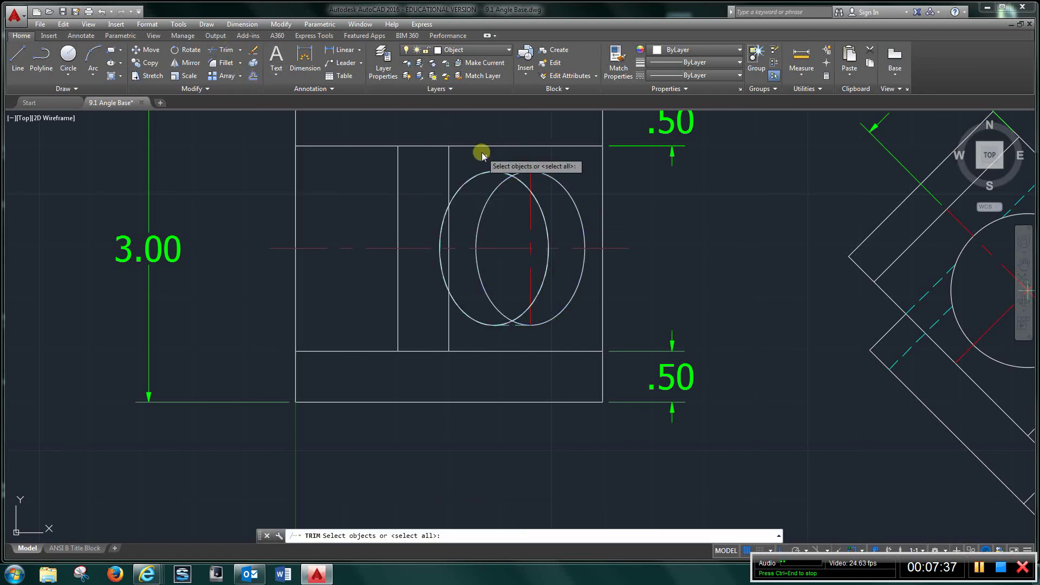
{"action": "left_click", "coordinate": [495, 192]}
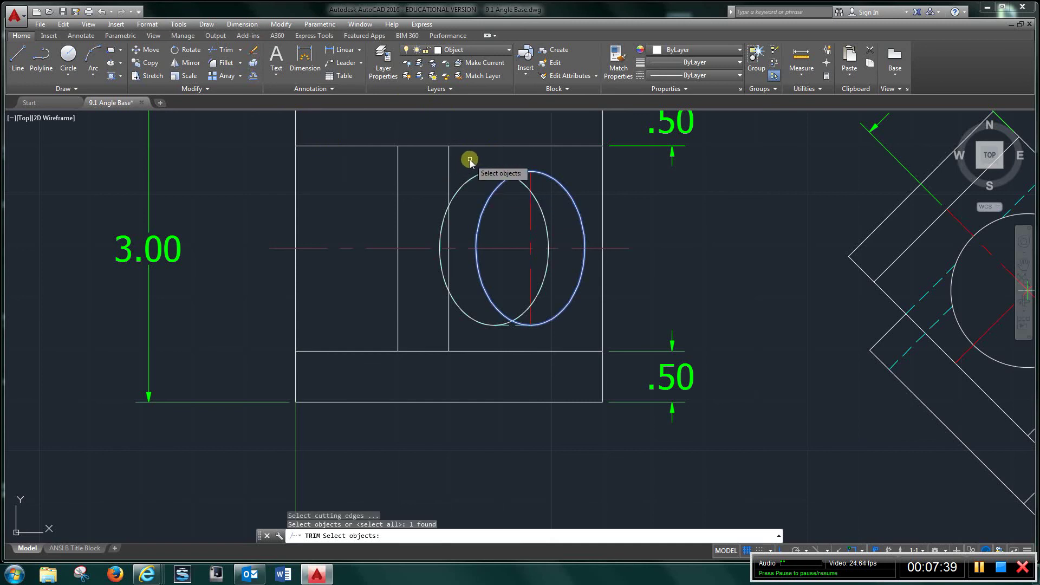
{"action": "key", "text": "Return"}
{"action": "left_click", "coordinate": [475, 177]}
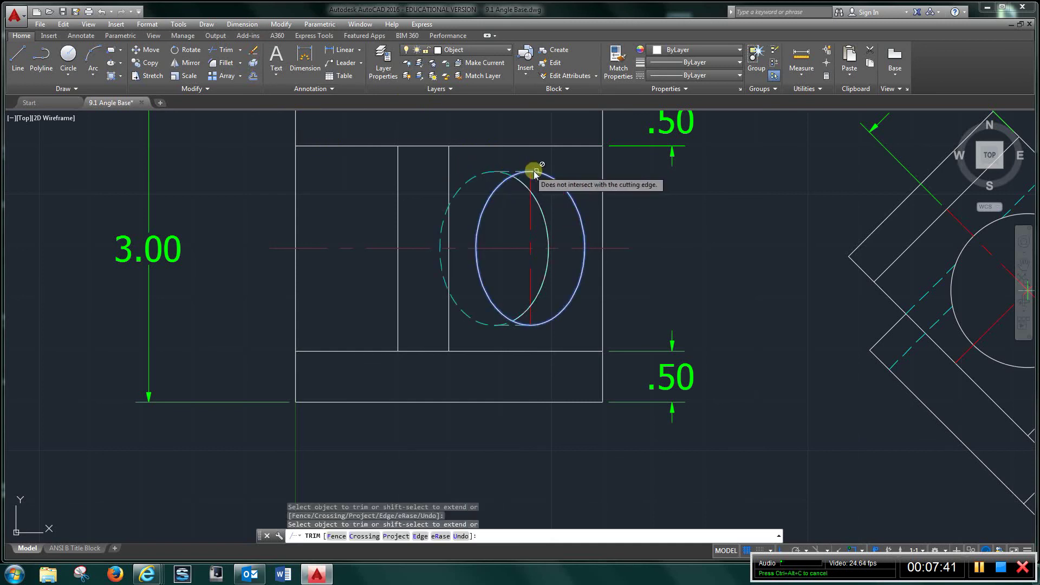
{"action": "right_click", "coordinate": [655, 171]}
{"action": "left_click", "coordinate": [667, 173]}
{"action": "scroll", "coordinate": [623, 238], "scroll_direction": "down", "scroll_amount": 6}
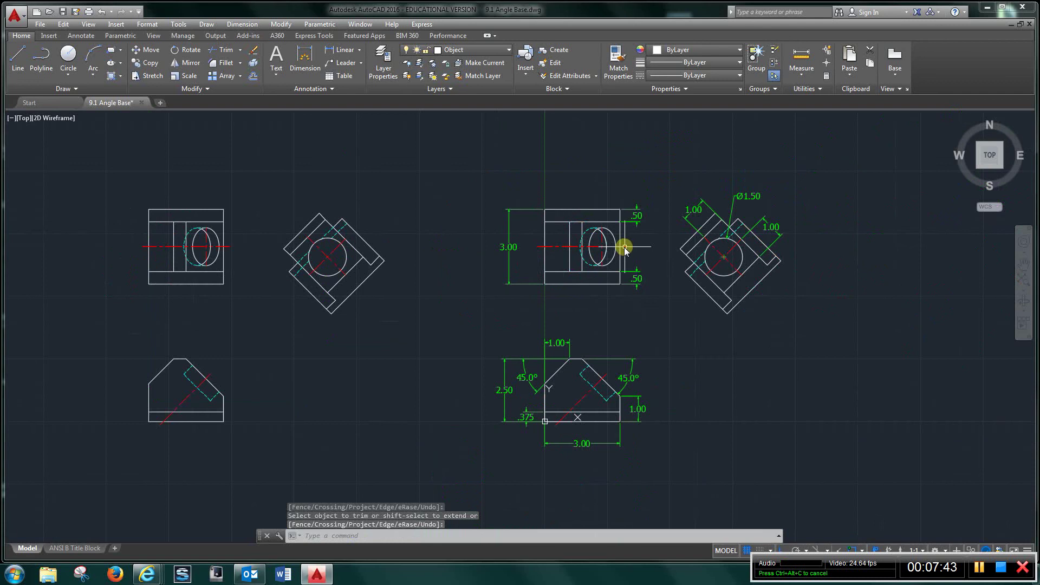
{"action": "mouse_move", "coordinate": [650, 292]}
{"action": "middle_mouse_down"}
{"action": "mouse_move", "coordinate": [590, 271]}
{"action": "mouse_move", "coordinate": [524, 276]}
{"action": "middle_mouse_up"}
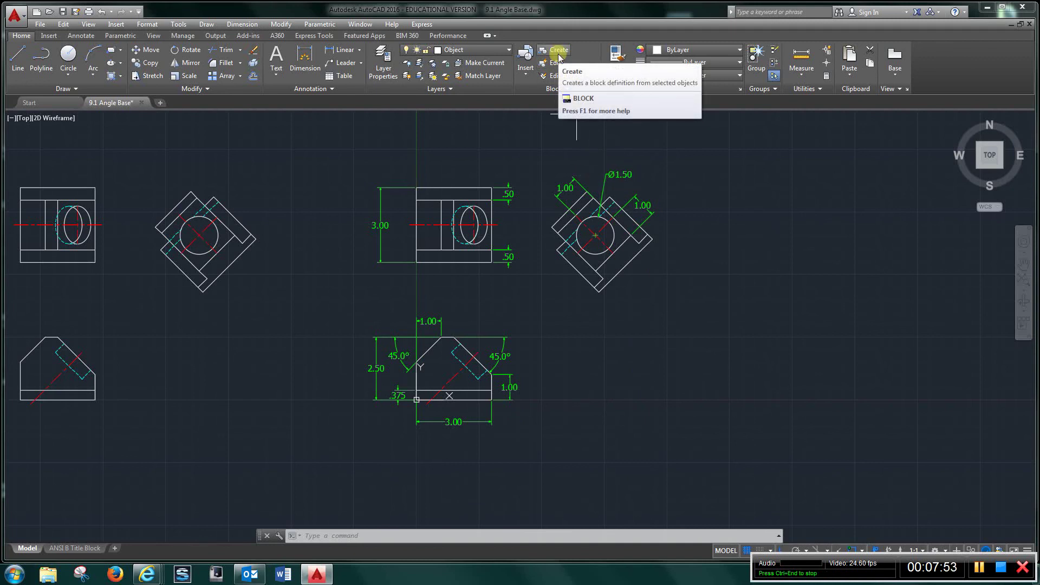
{"action": "mouse_move", "coordinate": [86, 549]}
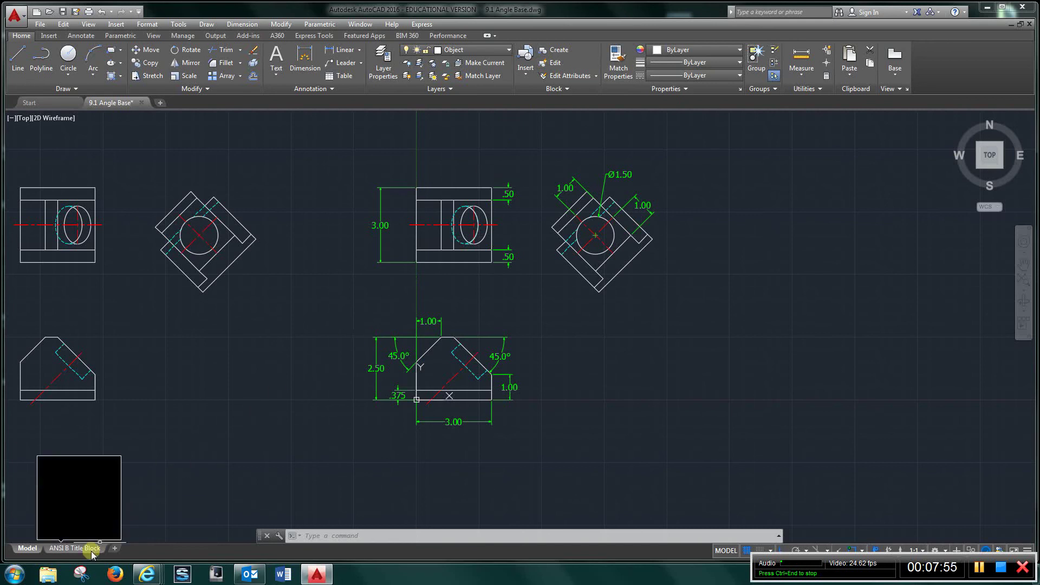